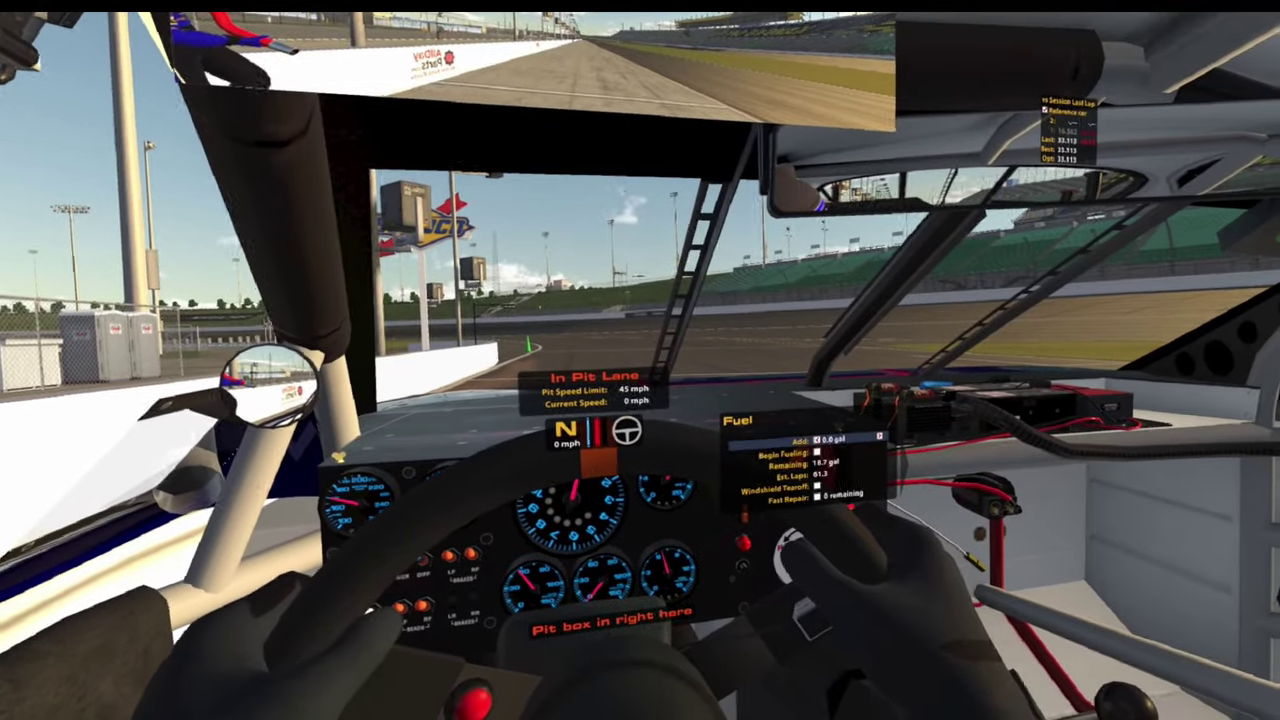
Cycle the in-car black box from the Tires pit panel to the Tire Info readout with F6.
{"action": "key", "text": "F6"}
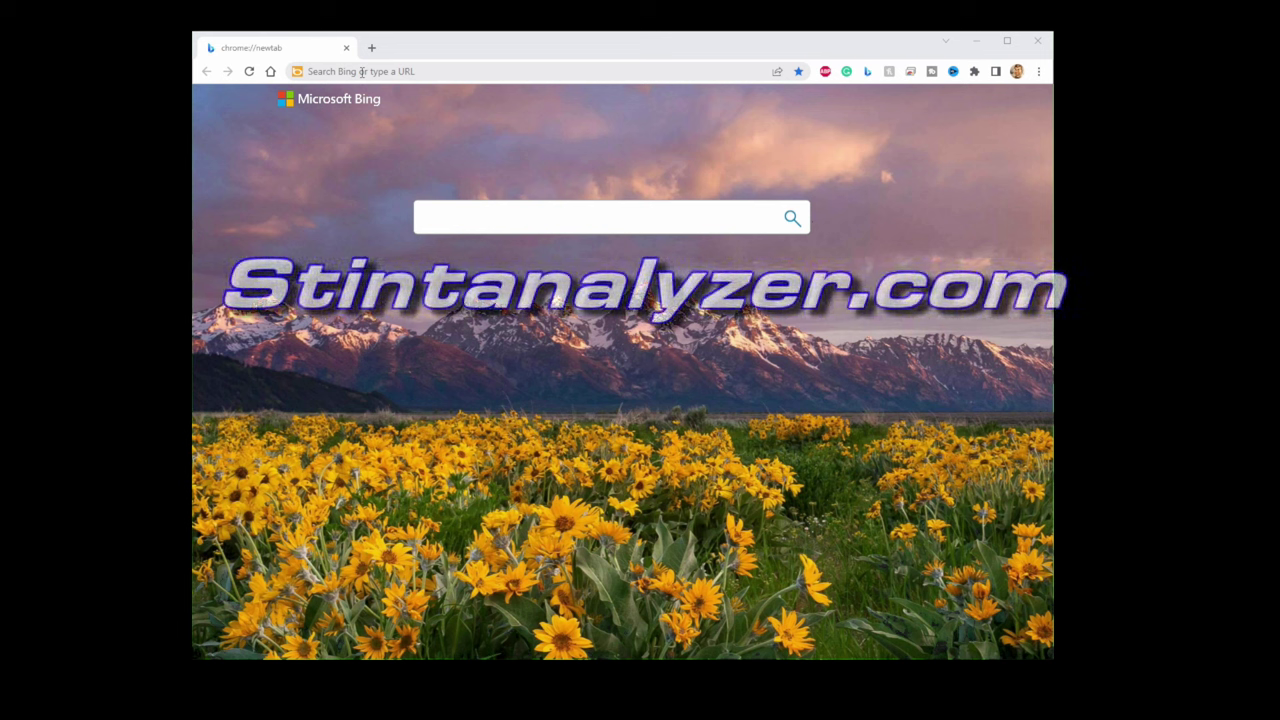
Go to stintanalyzer.com and start downloading the latest 2.2.0.3 setup installer.
{"action": "left_click", "coordinate": [362, 71]}
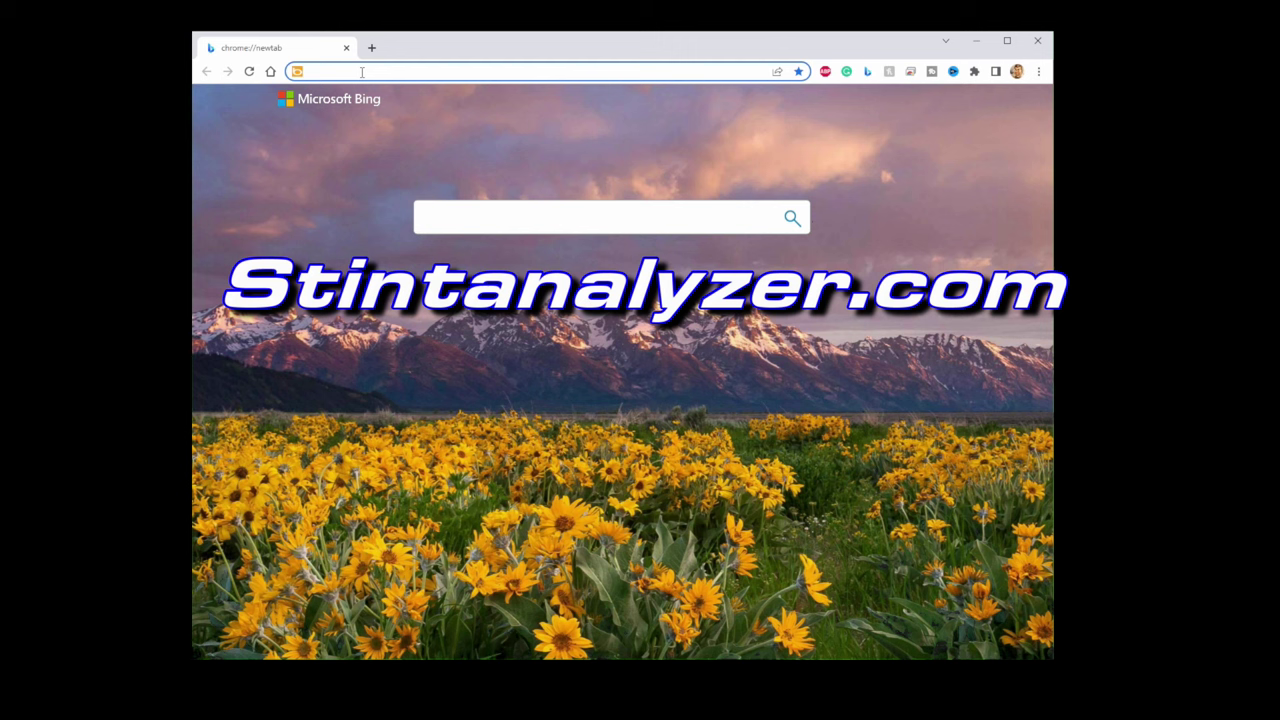
{"action": "type", "text": "http://stintanalyzer.com/"}
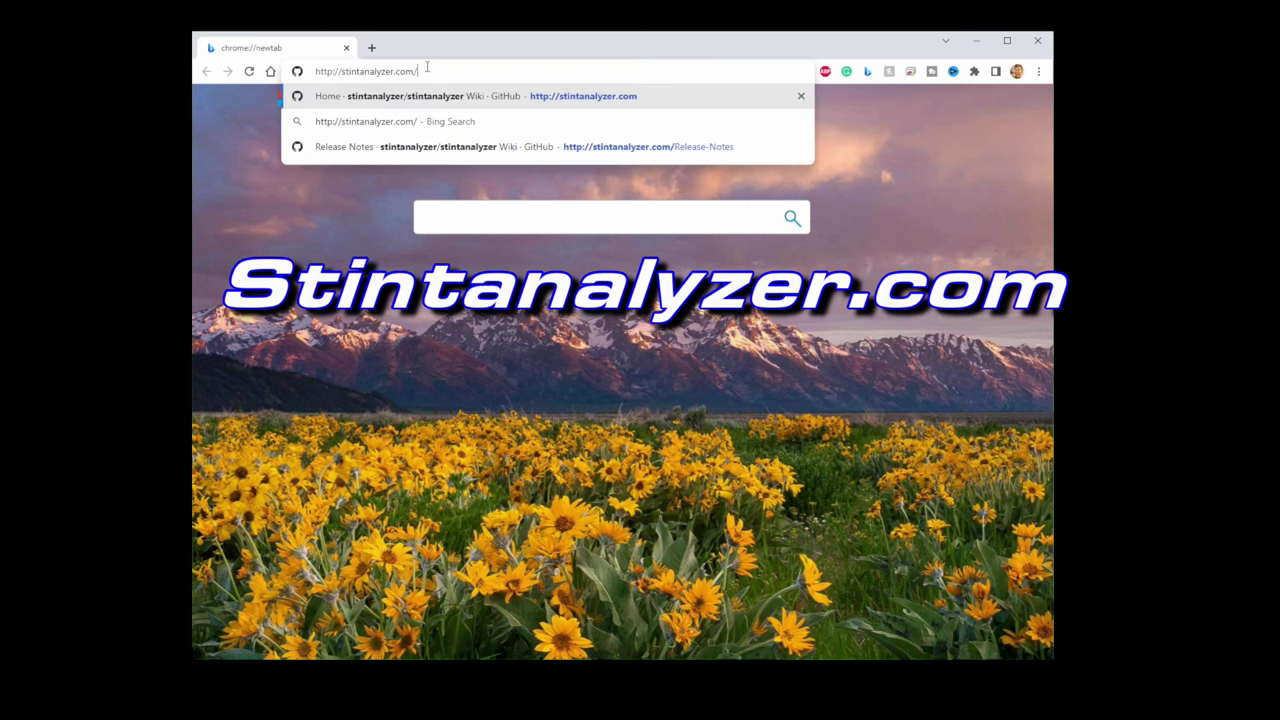
{"action": "key", "text": "Return"}
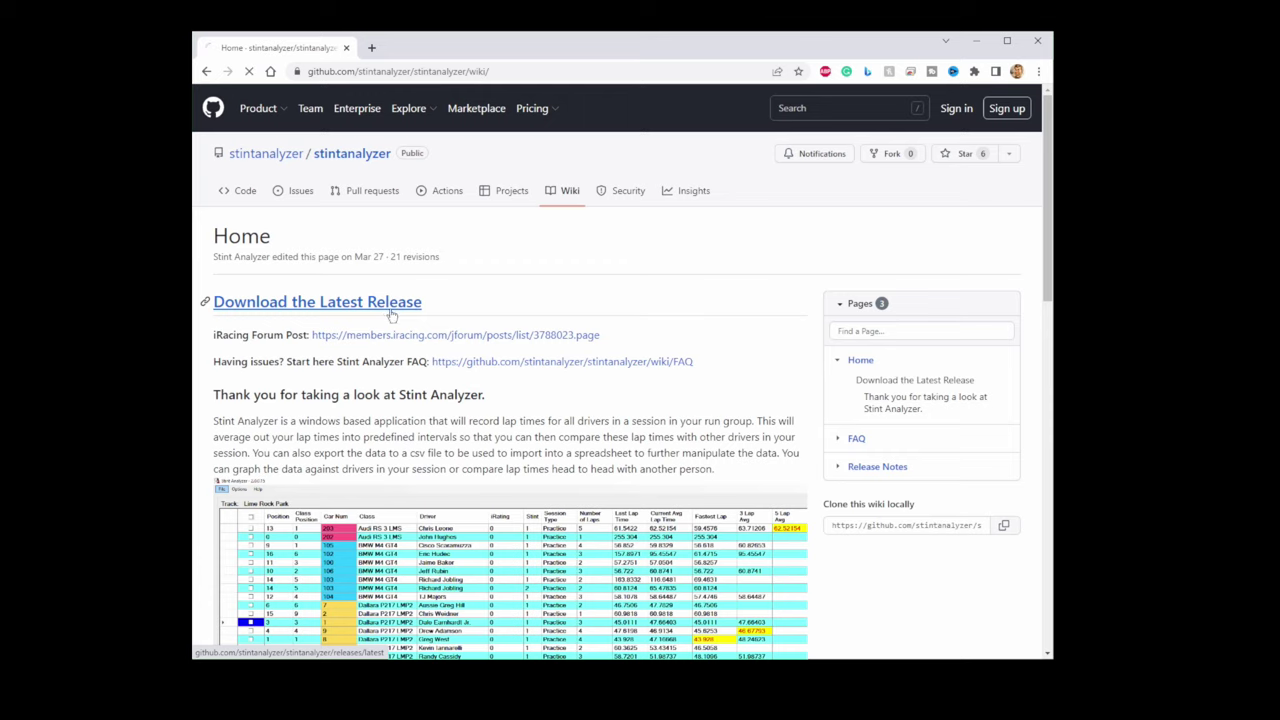
{"action": "left_click", "coordinate": [355, 506]}
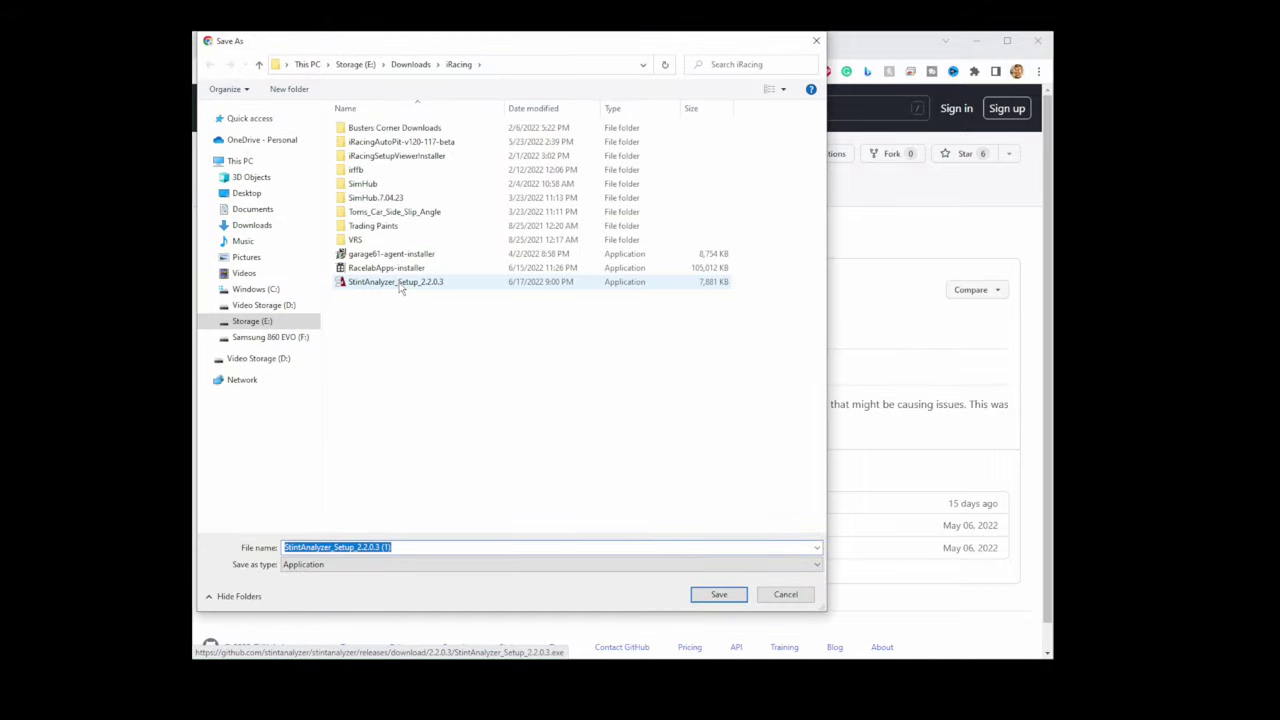
Save StintAnalyzer_Setup_2.2.0.3.exe over the existing copy in the iRacing downloads folder, then launch it.
{"action": "left_click", "coordinate": [400, 284]}
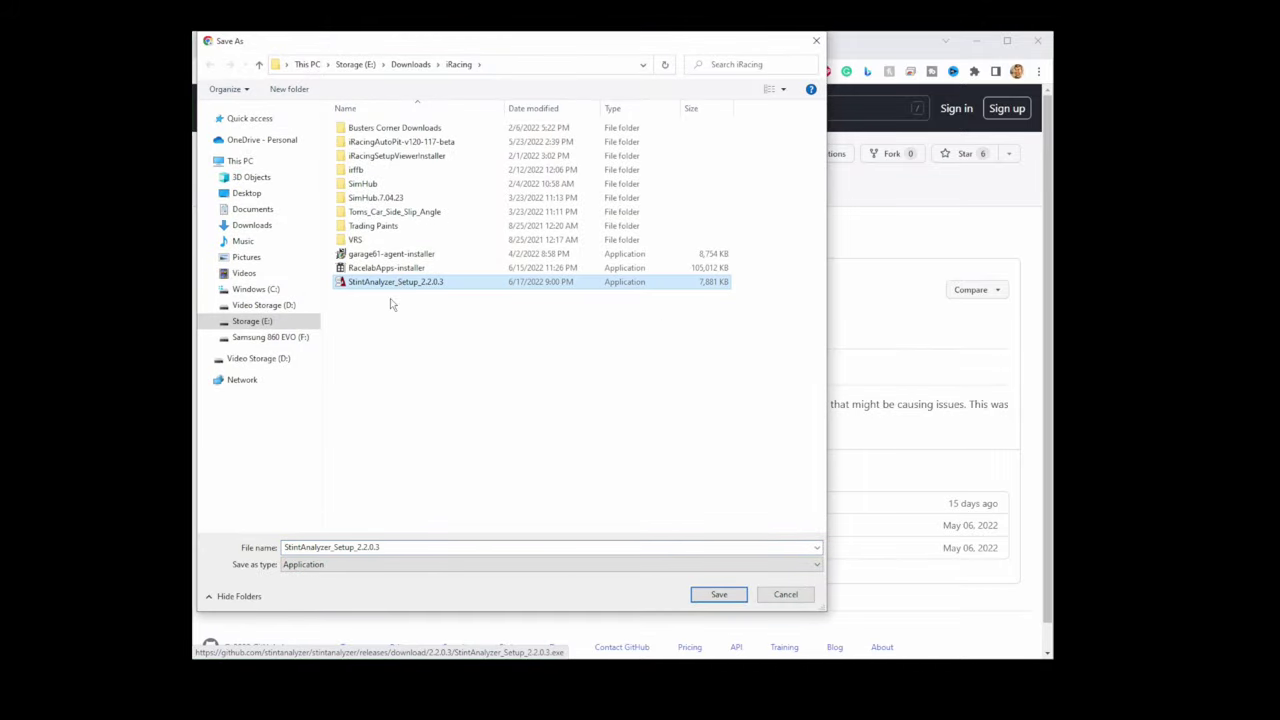
{"action": "left_click", "coordinate": [726, 595]}
{"action": "left_click", "coordinate": [678, 371]}
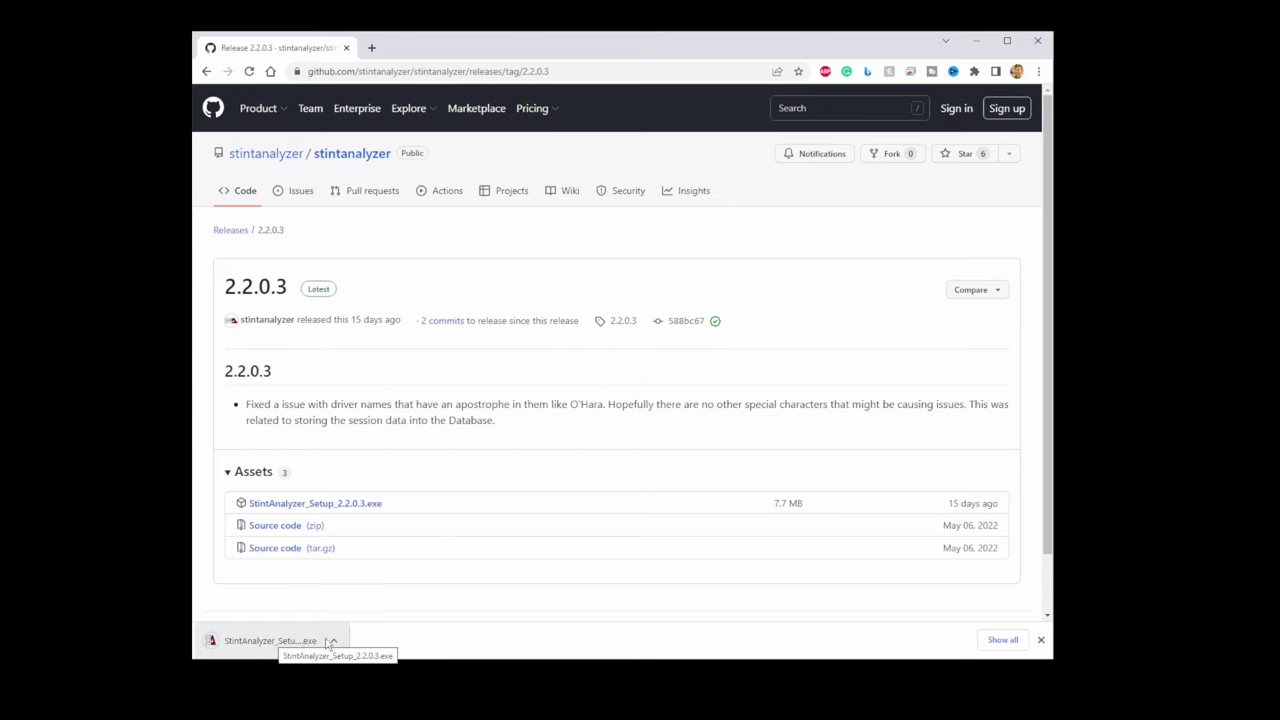
{"action": "left_click", "coordinate": [272, 641]}
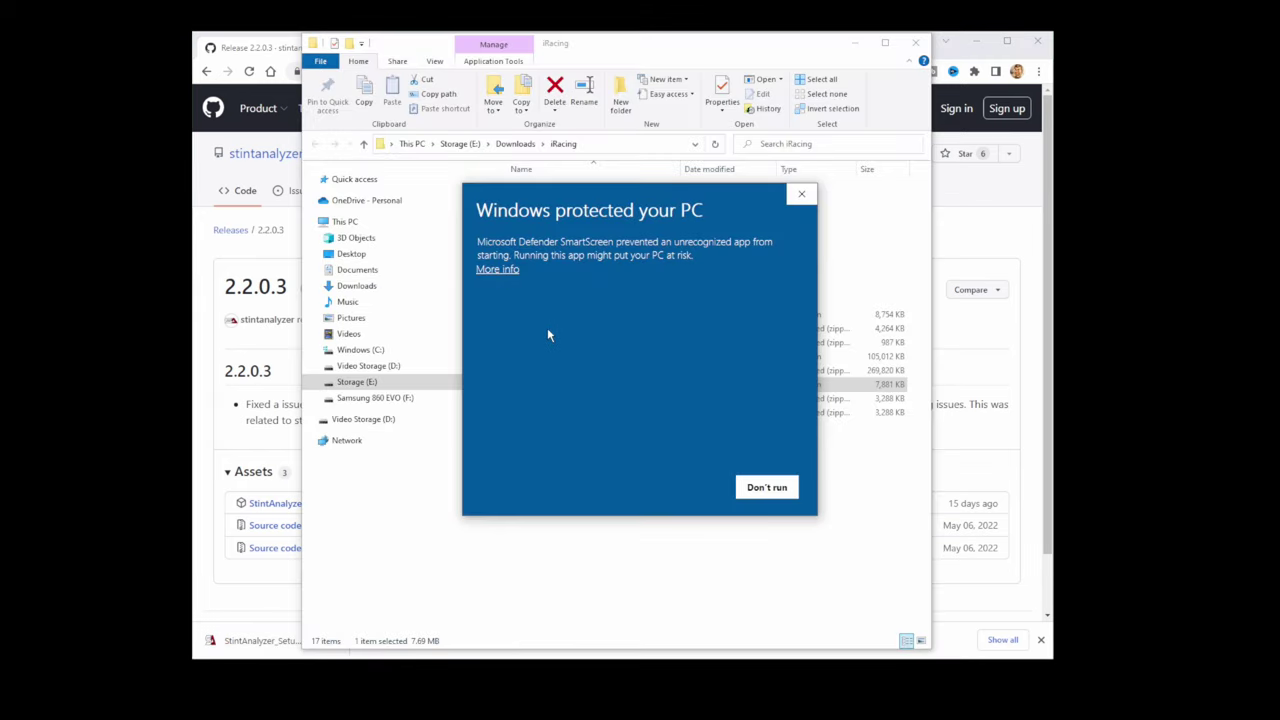
Get past the SmartScreen warning, then cancel the setup wizard and confirm exiting without installing.
{"action": "left_click", "coordinate": [500, 270]}
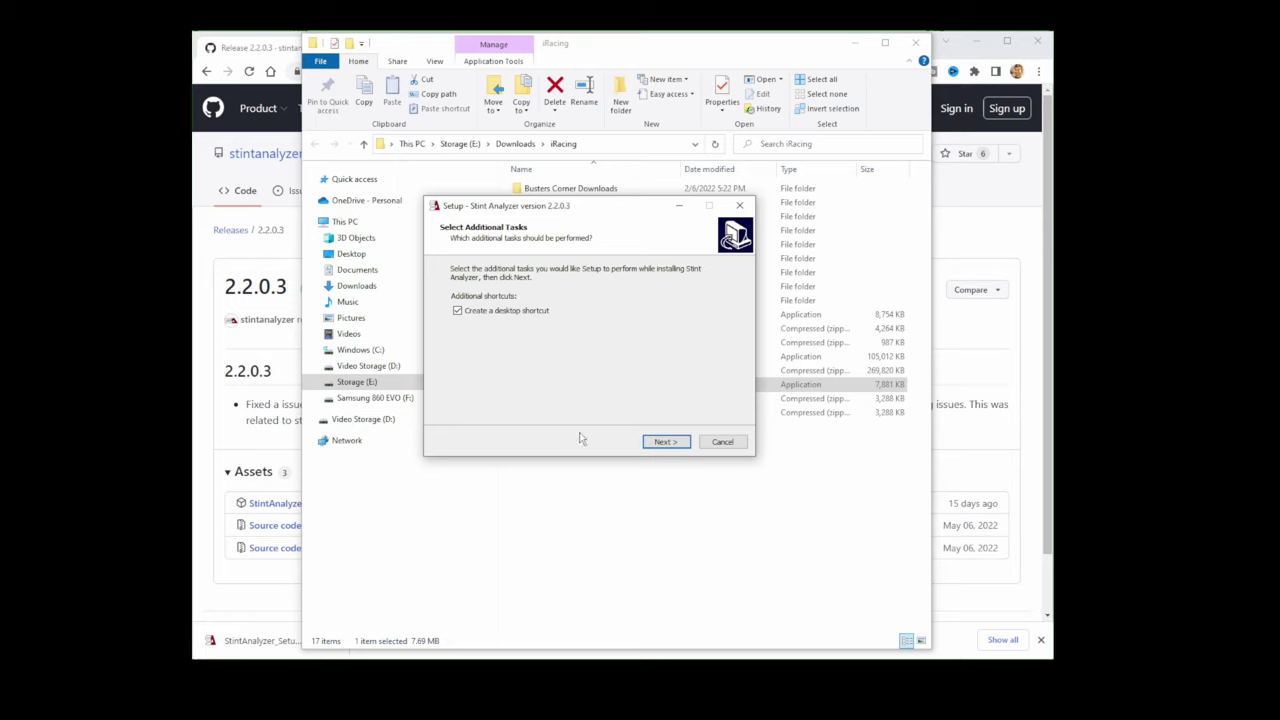
{"action": "left_click", "coordinate": [722, 442]}
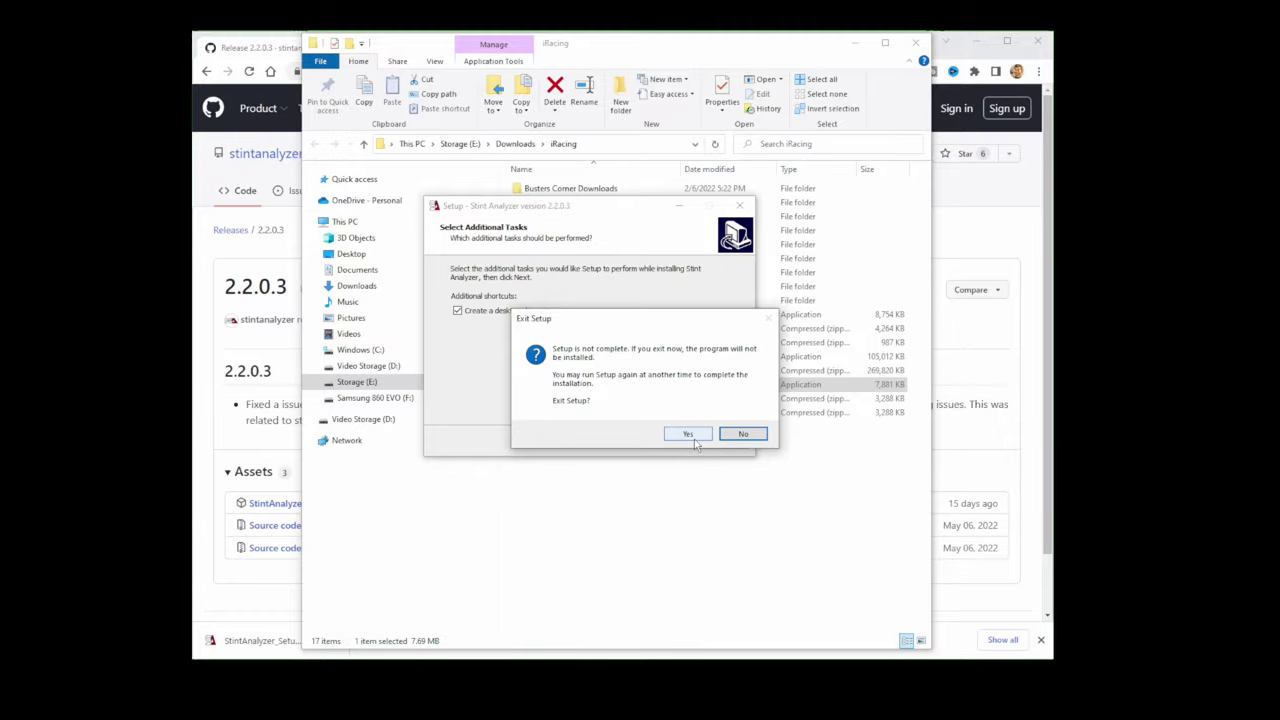
{"action": "left_click", "coordinate": [690, 434]}
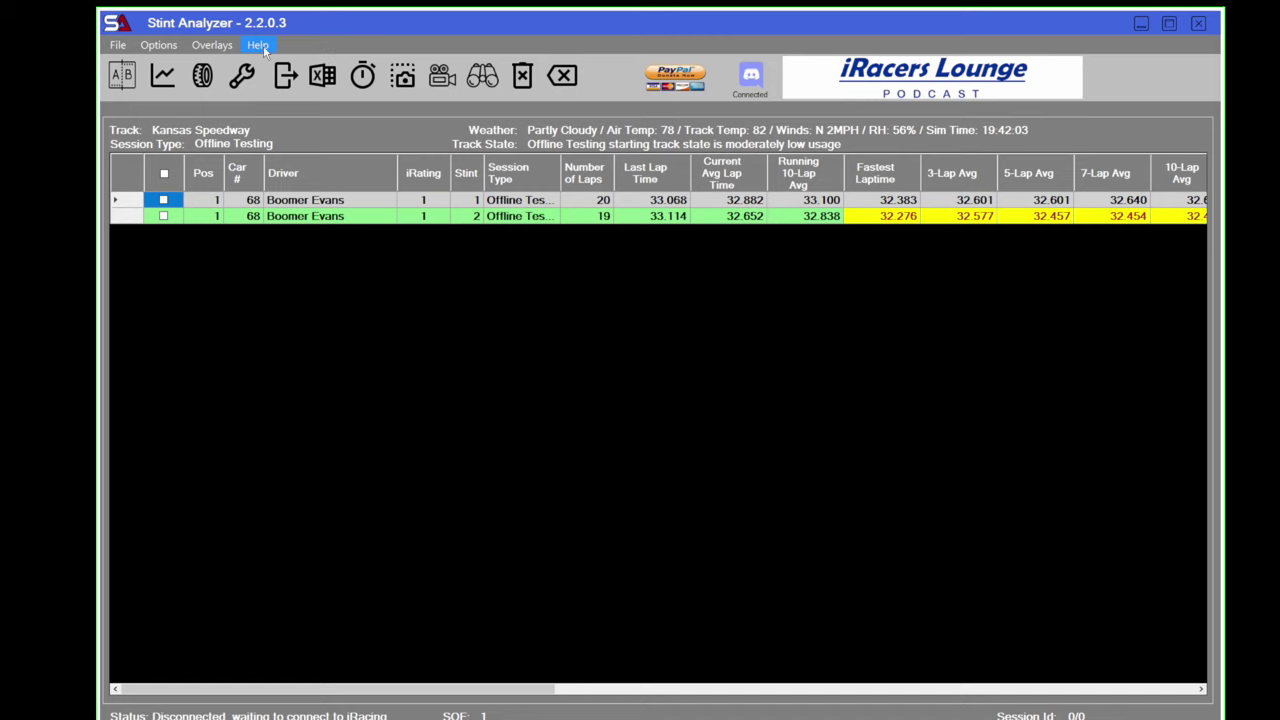
Open the Help > Documentation user manual PDF and scroll down to the Options Menu section.
{"action": "left_click", "coordinate": [263, 45]}
{"action": "left_click", "coordinate": [268, 61]}
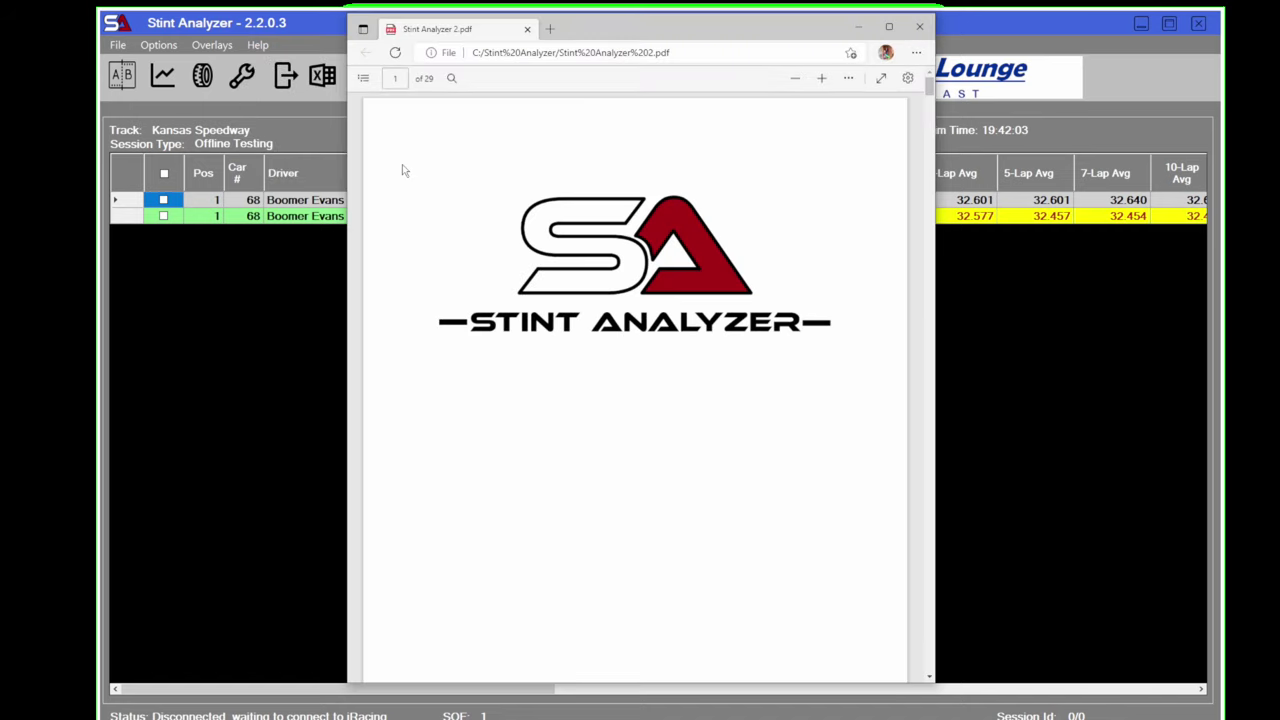
{"action": "scroll", "coordinate": [672, 274], "scroll_direction": "down", "scroll_amount": 10}
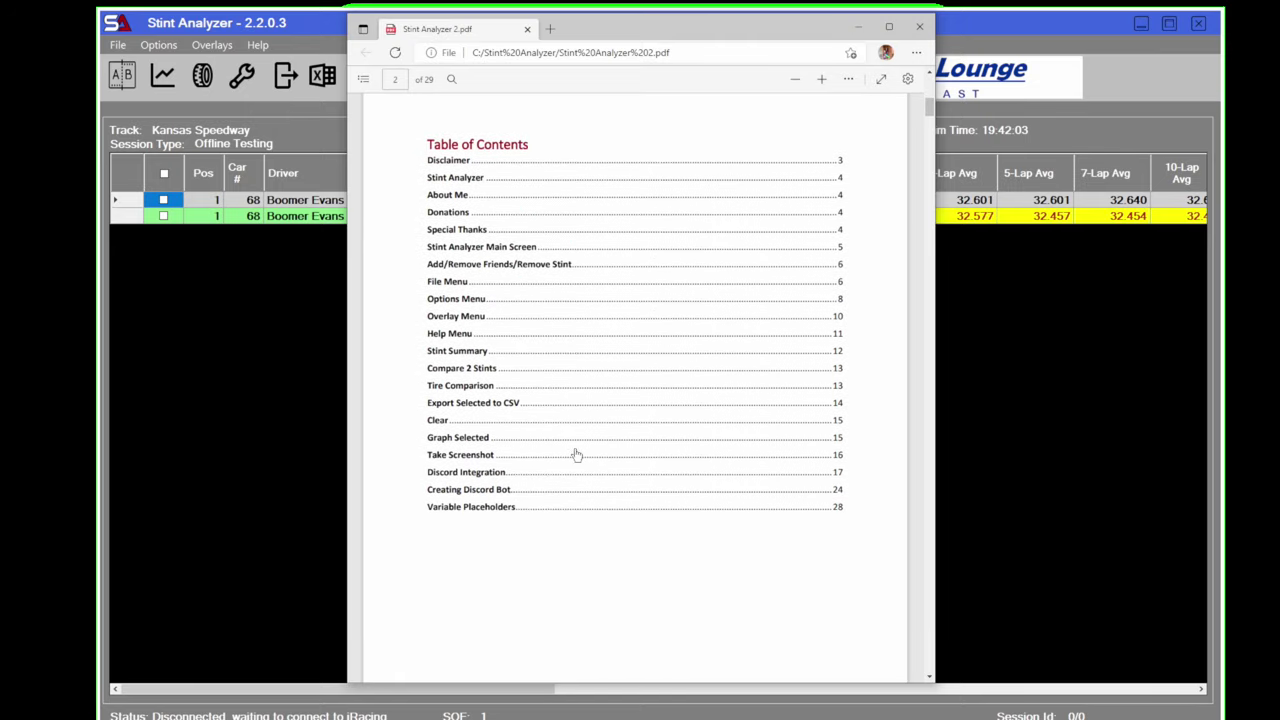
{"action": "scroll", "coordinate": [572, 455], "scroll_direction": "down", "scroll_amount": 3}
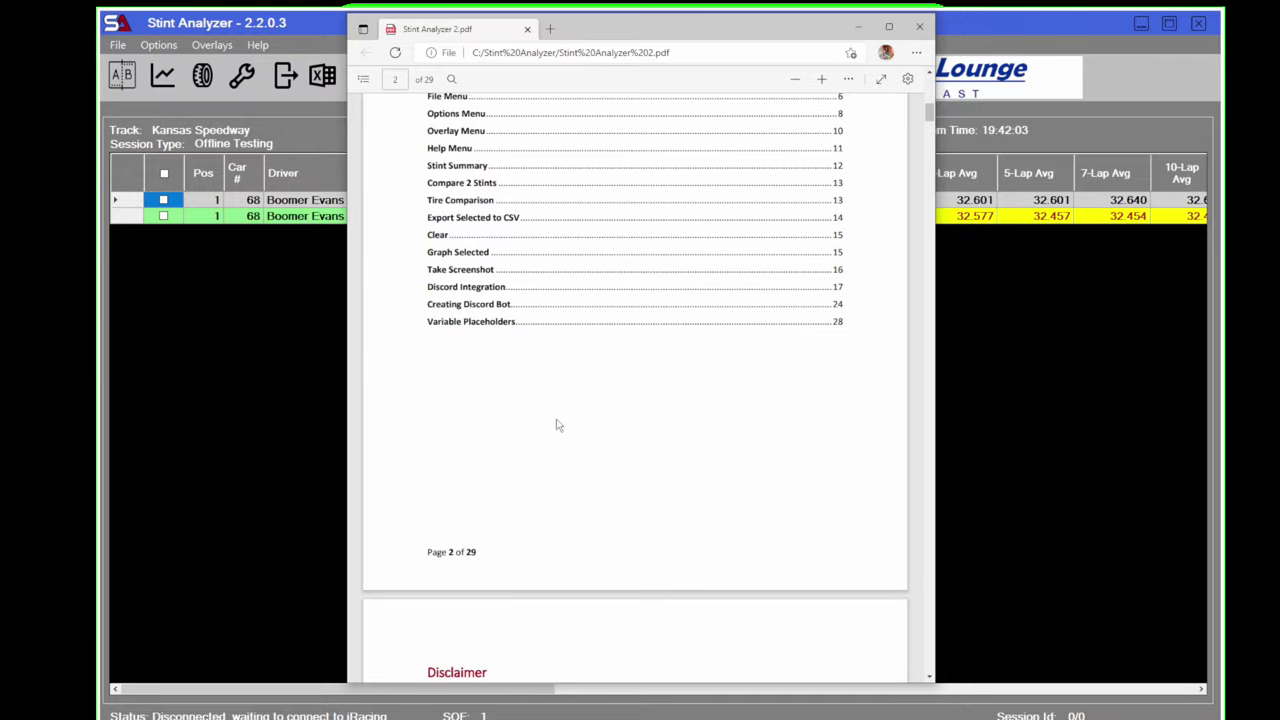
{"action": "scroll", "coordinate": [557, 423], "scroll_direction": "down", "scroll_amount": 10}
{"action": "scroll", "coordinate": [558, 425], "scroll_direction": "down", "scroll_amount": 20}
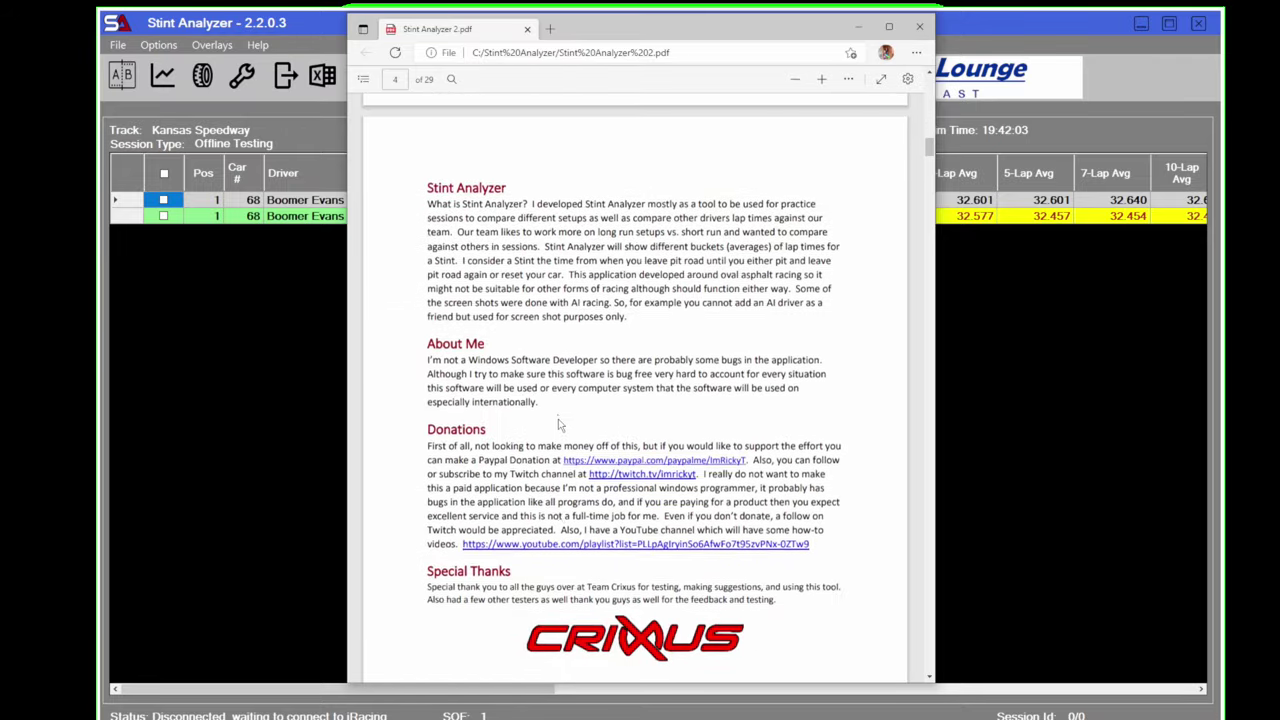
{"action": "scroll", "coordinate": [560, 425], "scroll_direction": "down", "scroll_amount": 10}
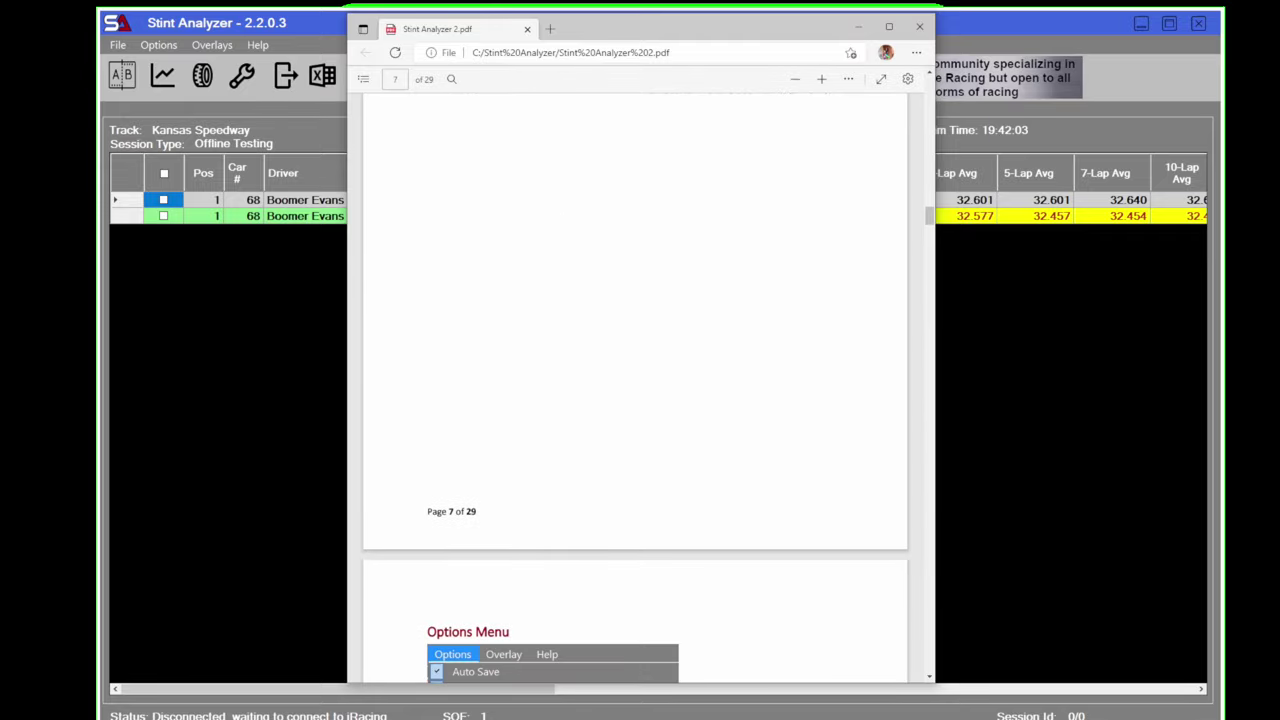
{"action": "key", "text": "alt+Tab"}
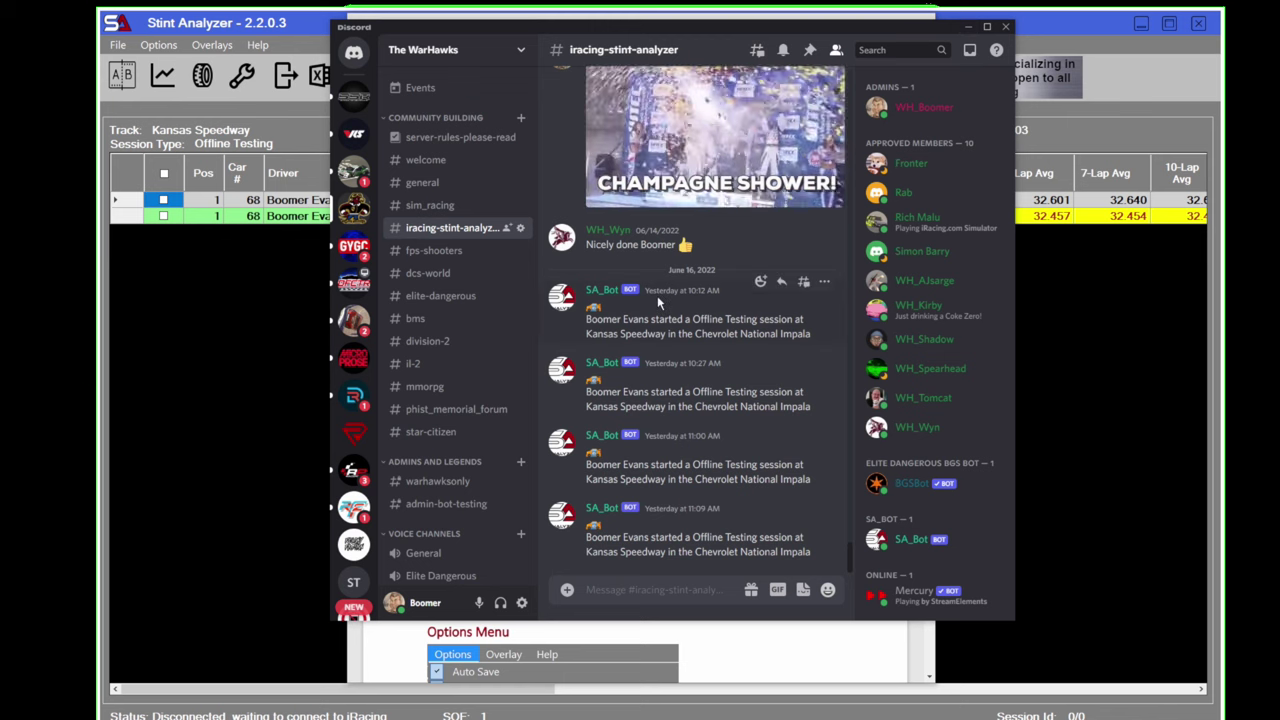
Browse the iracing-stint-analyzer channel posts, minimize Discord, and close the PDF guide.
{"action": "scroll", "coordinate": [740, 299], "scroll_direction": "up", "scroll_amount": 5}
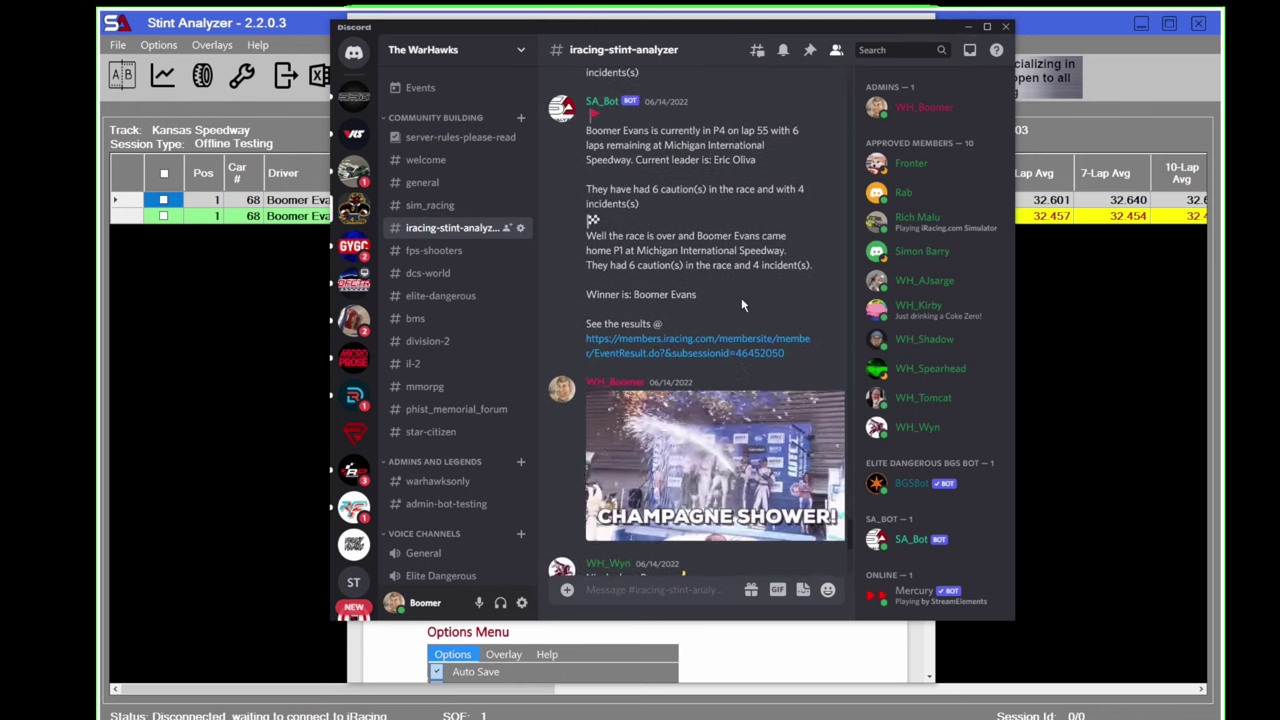
{"action": "scroll", "coordinate": [741, 297], "scroll_direction": "up", "scroll_amount": 2}
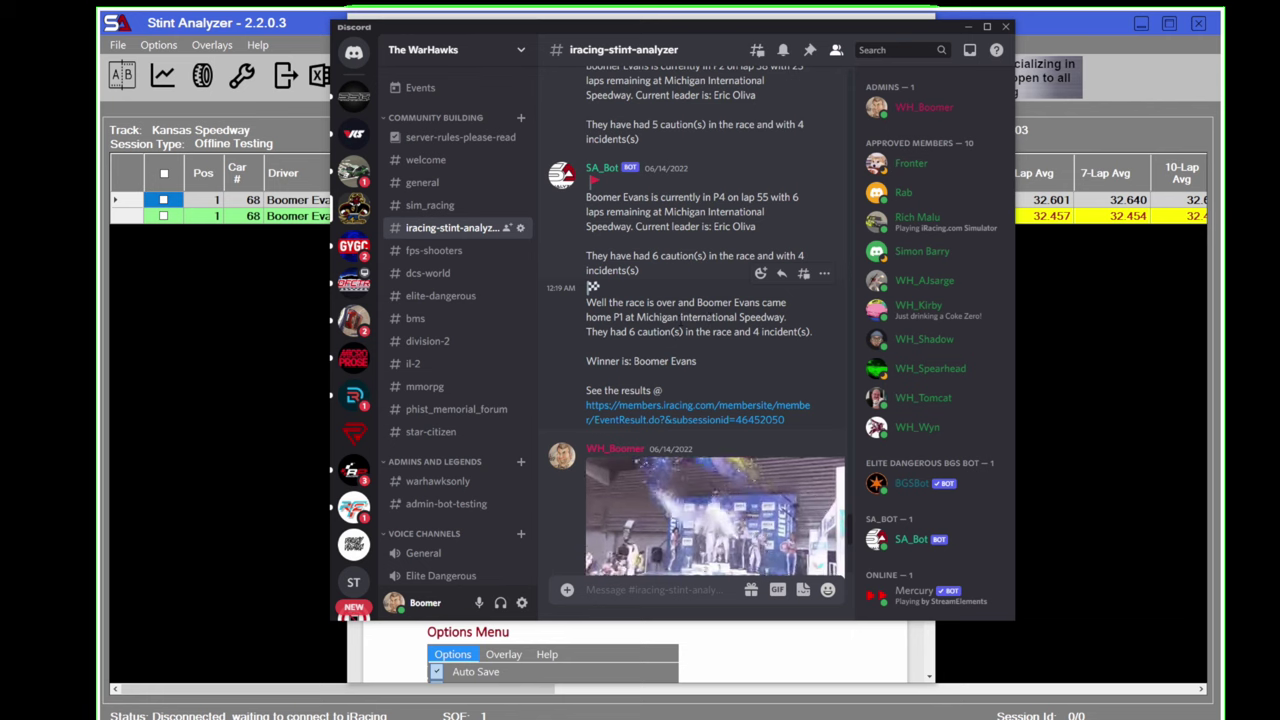
{"action": "scroll", "coordinate": [706, 408], "scroll_direction": "down", "scroll_amount": 3}
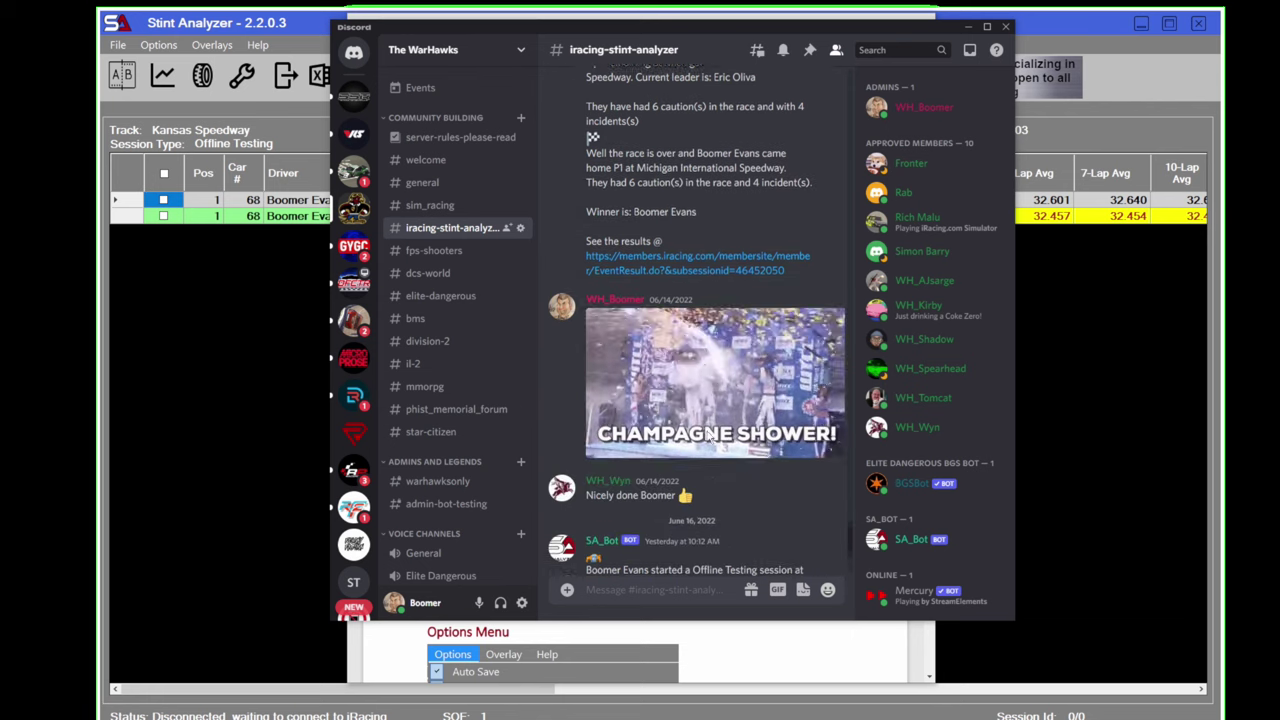
{"action": "scroll", "coordinate": [706, 435], "scroll_direction": "down", "scroll_amount": 1}
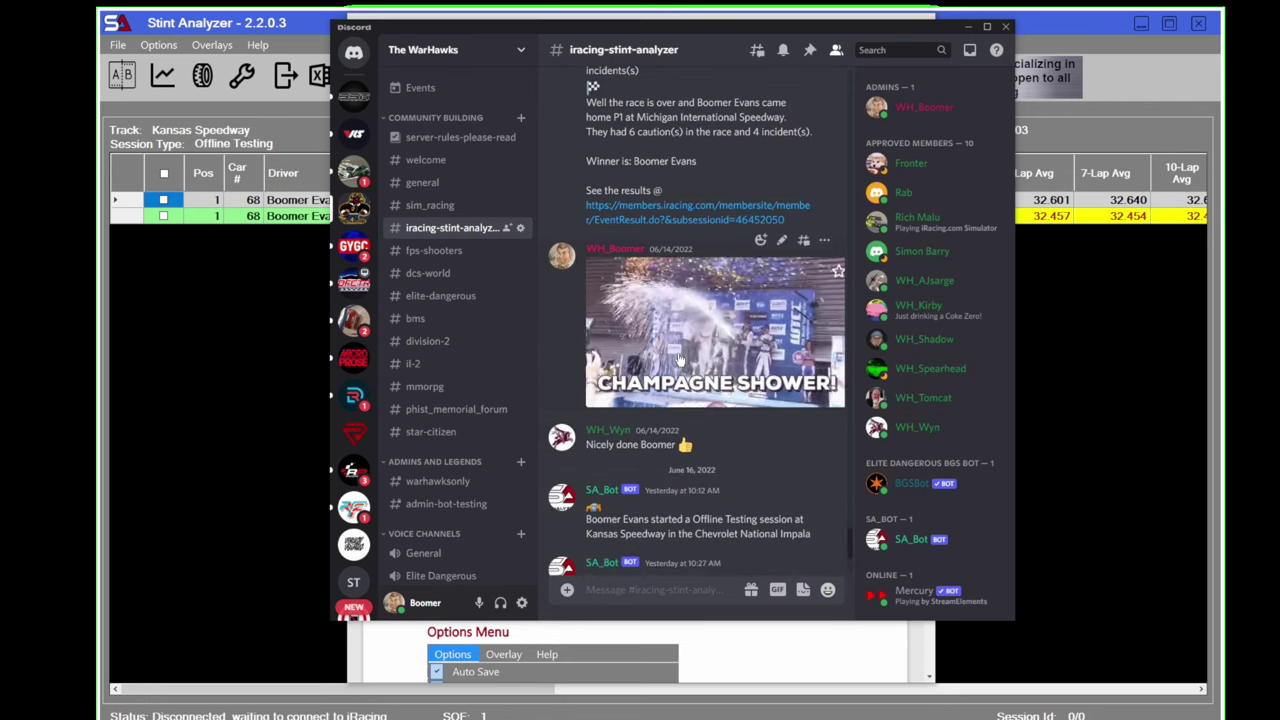
{"action": "left_click", "coordinate": [969, 28]}
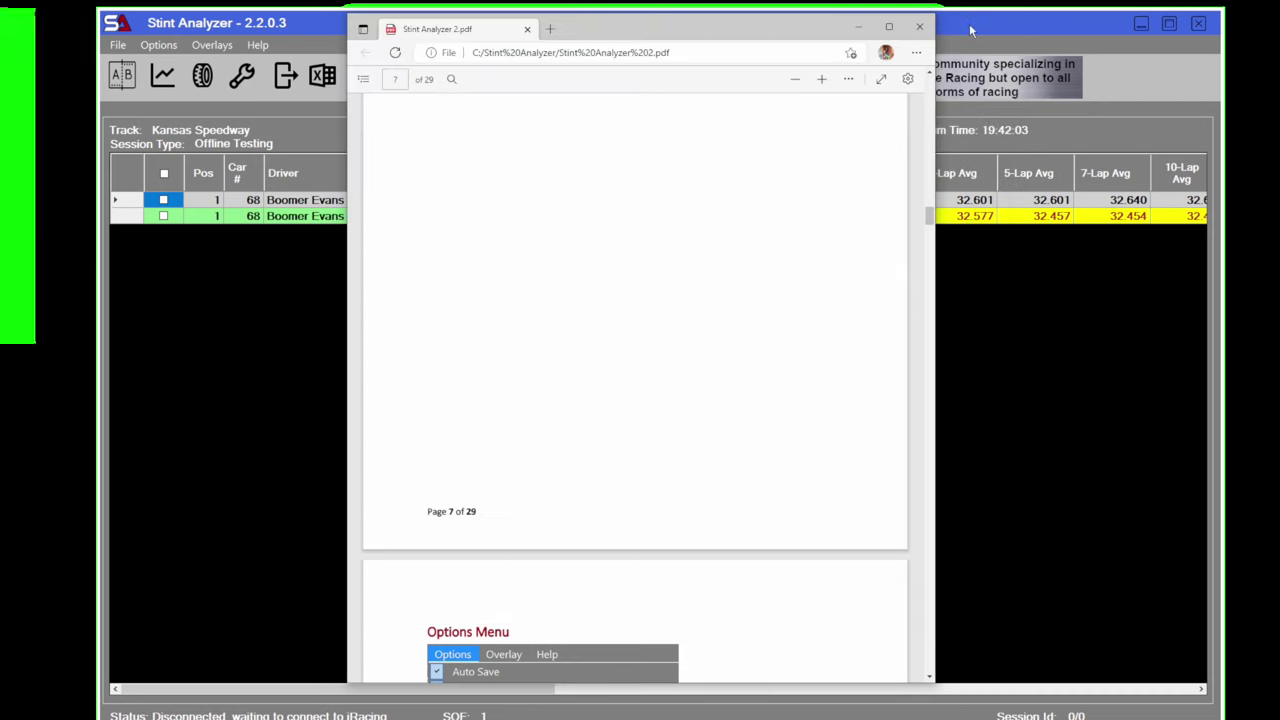
{"action": "left_click", "coordinate": [917, 29]}
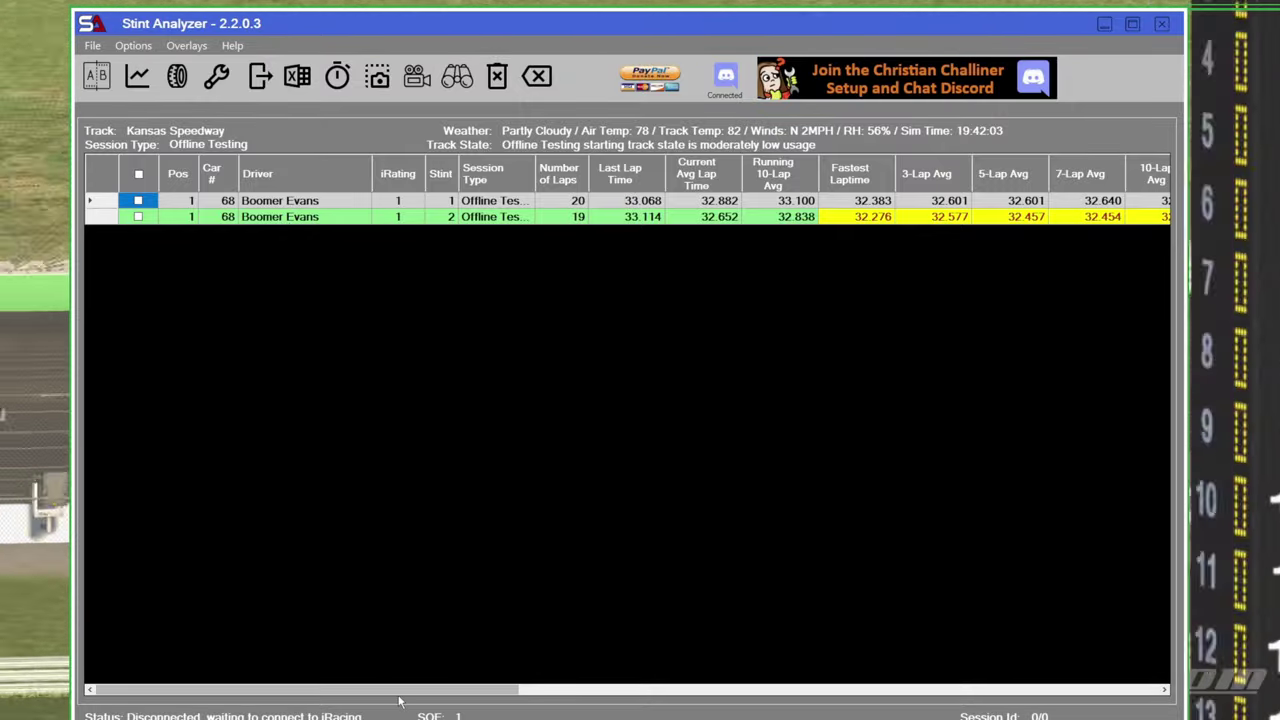
Scroll the Kansas Speedway stint table across and back, then tick the 20-lap stint 1.
{"action": "left_click_drag", "start_coordinate": [401, 697], "coordinate": [620, 712]}
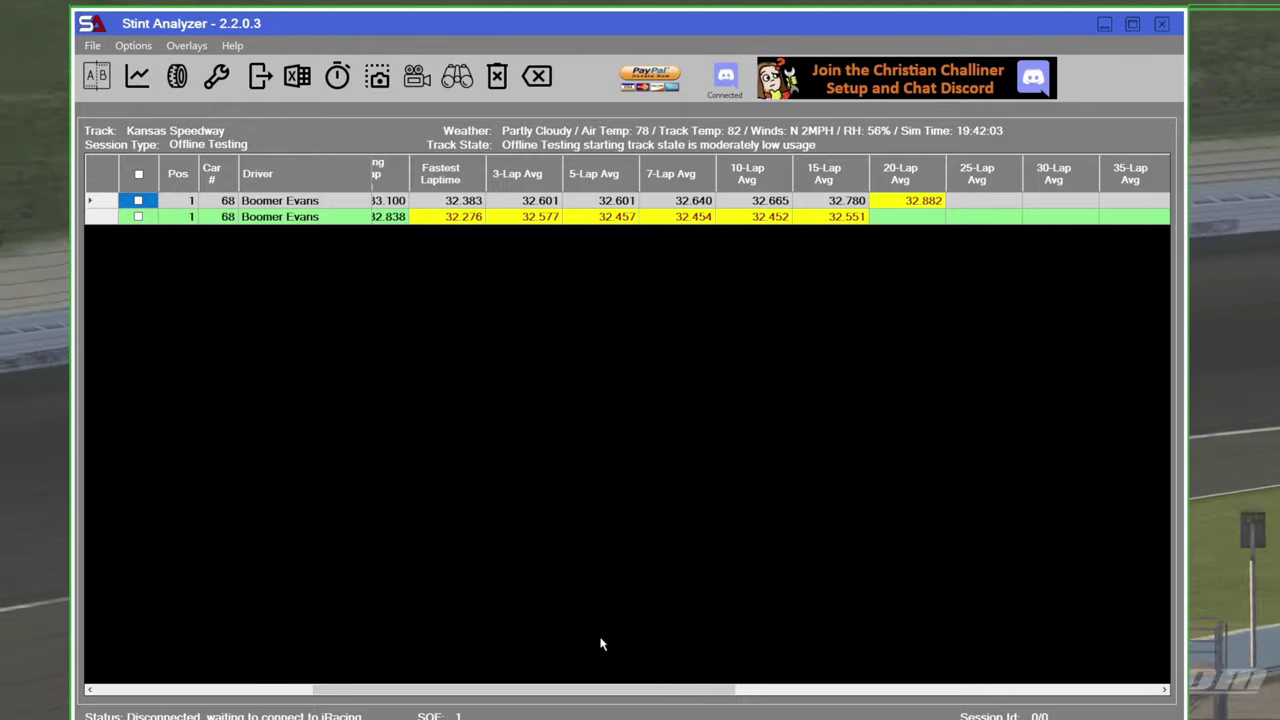
{"action": "left_click_drag", "start_coordinate": [607, 693], "coordinate": [423, 480]}
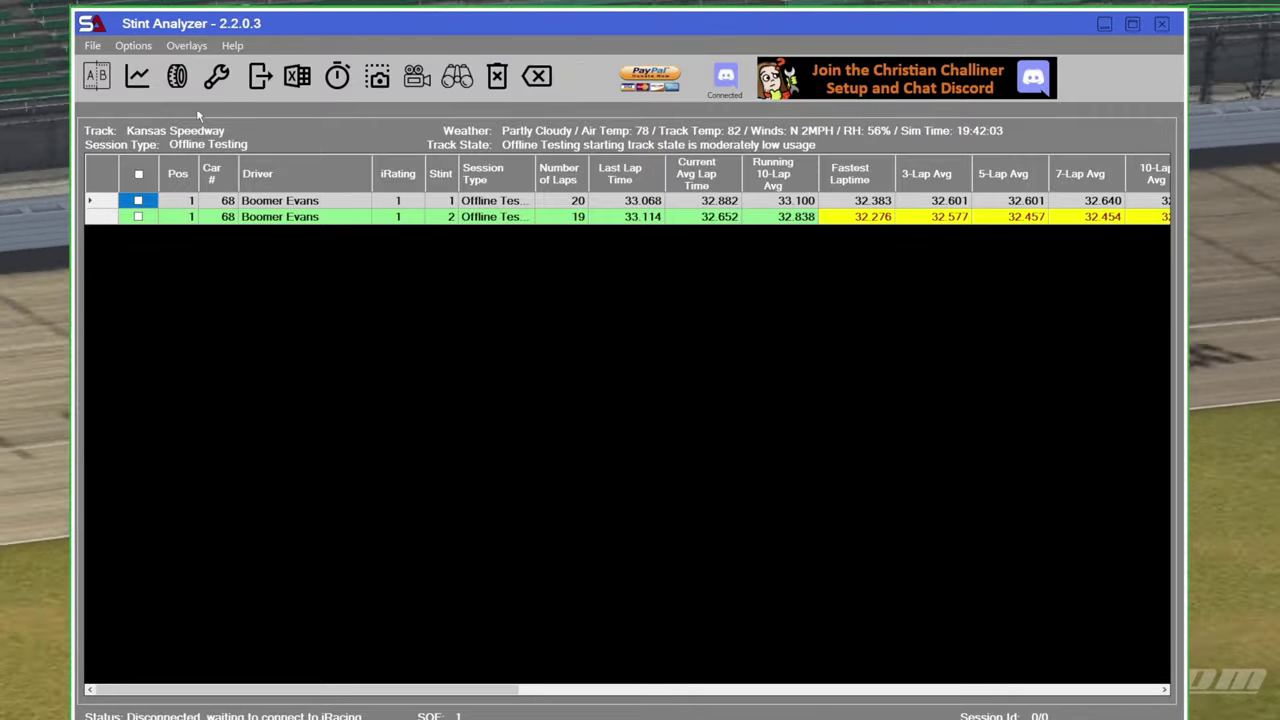
{"action": "left_click", "coordinate": [138, 200]}
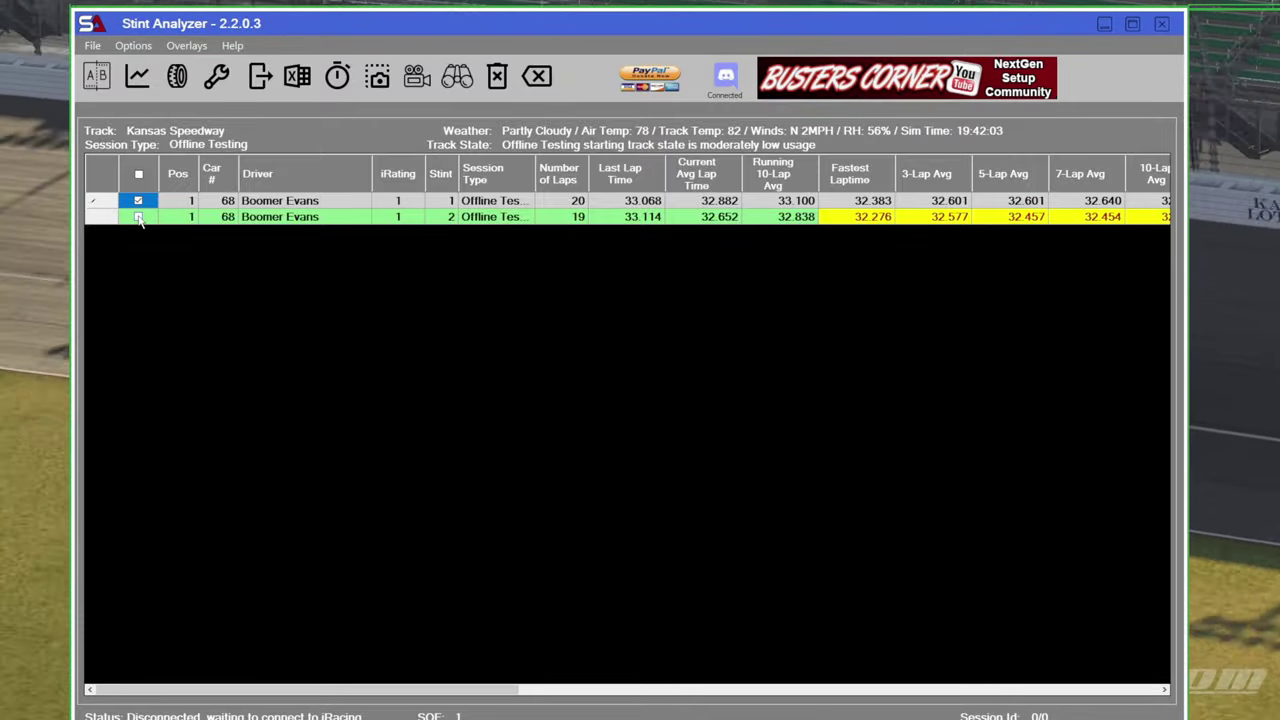
{"action": "left_click", "coordinate": [138, 217]}
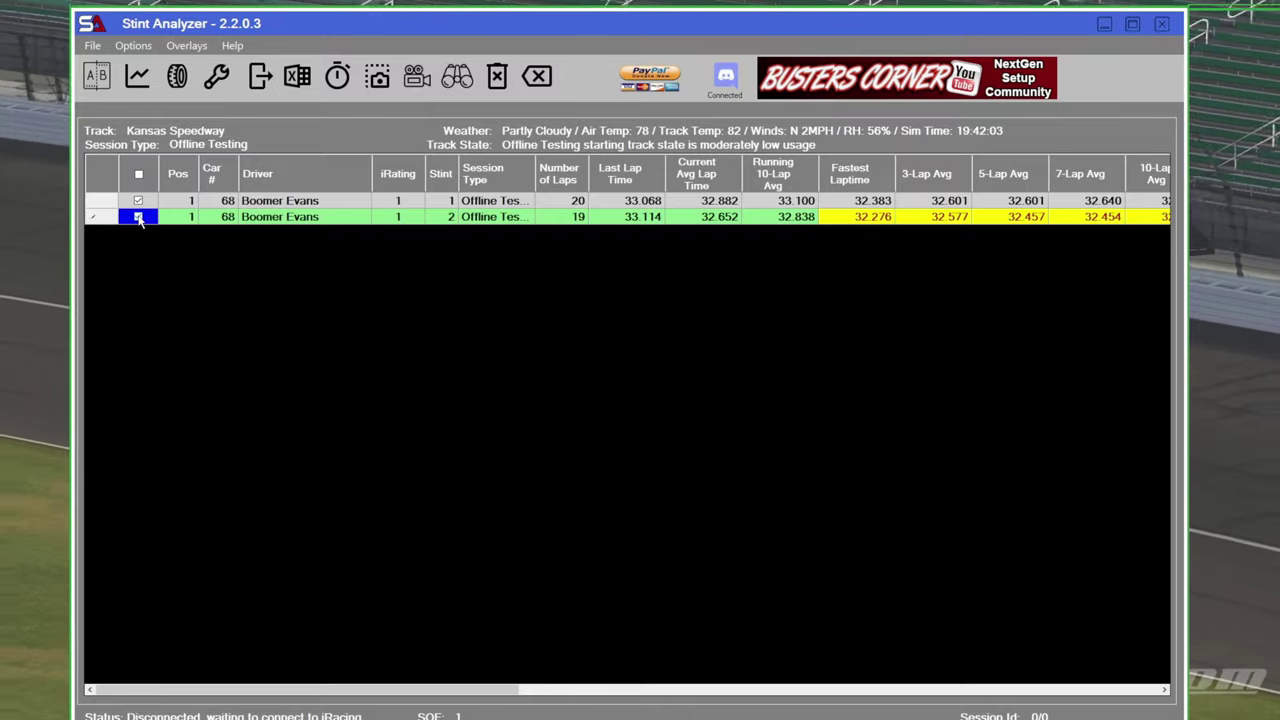
{"action": "left_click", "coordinate": [178, 77]}
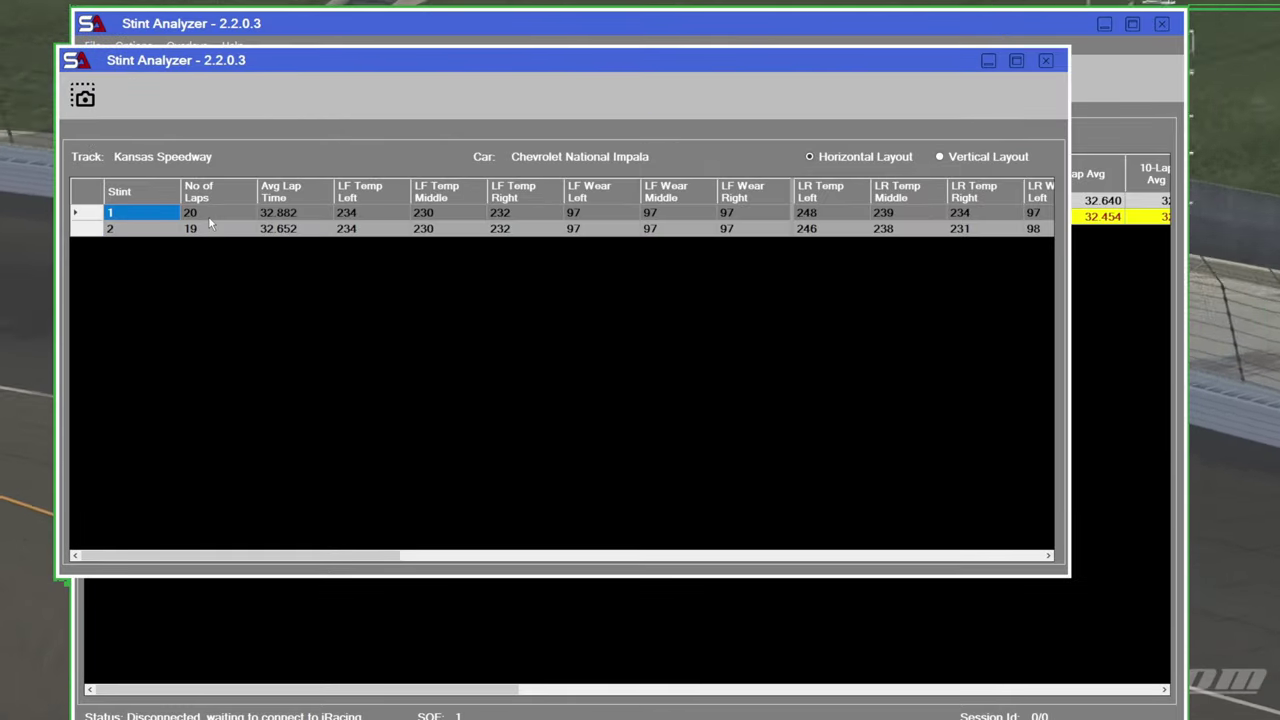
{"action": "left_click", "coordinate": [100, 229]}
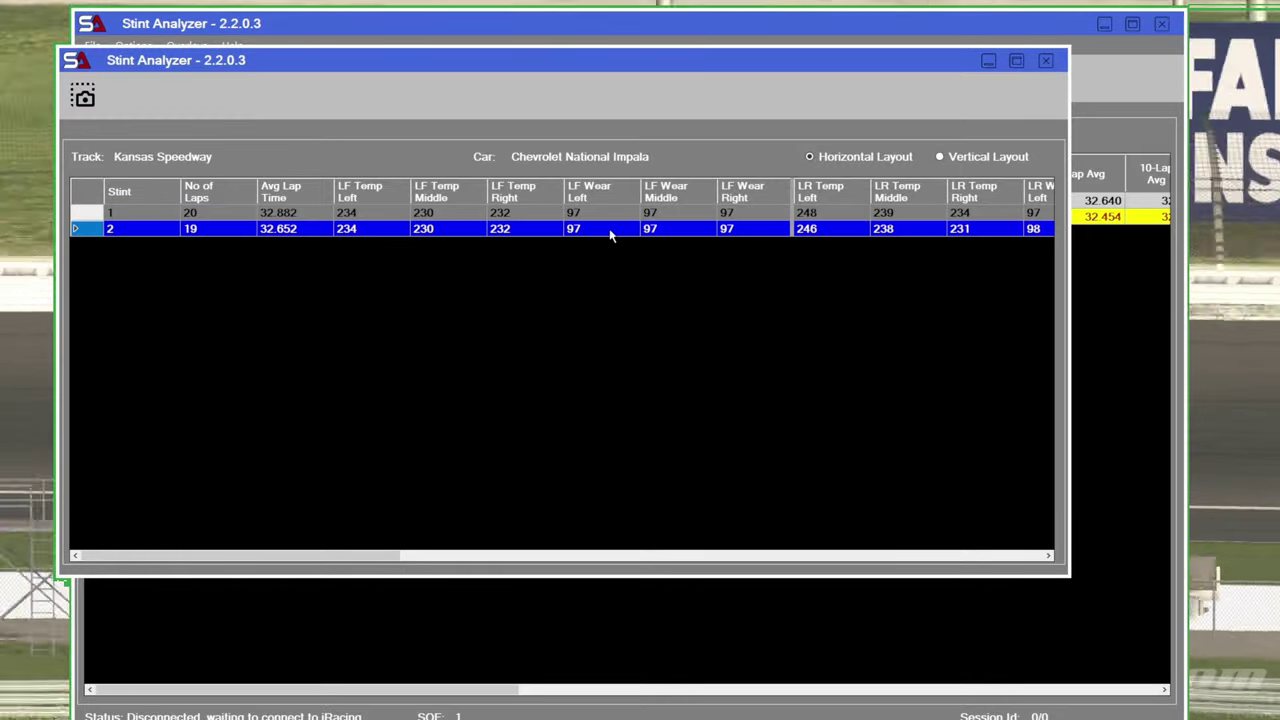
{"action": "scroll", "coordinate": [450, 232], "scroll_direction": "right", "scroll_amount": 5}
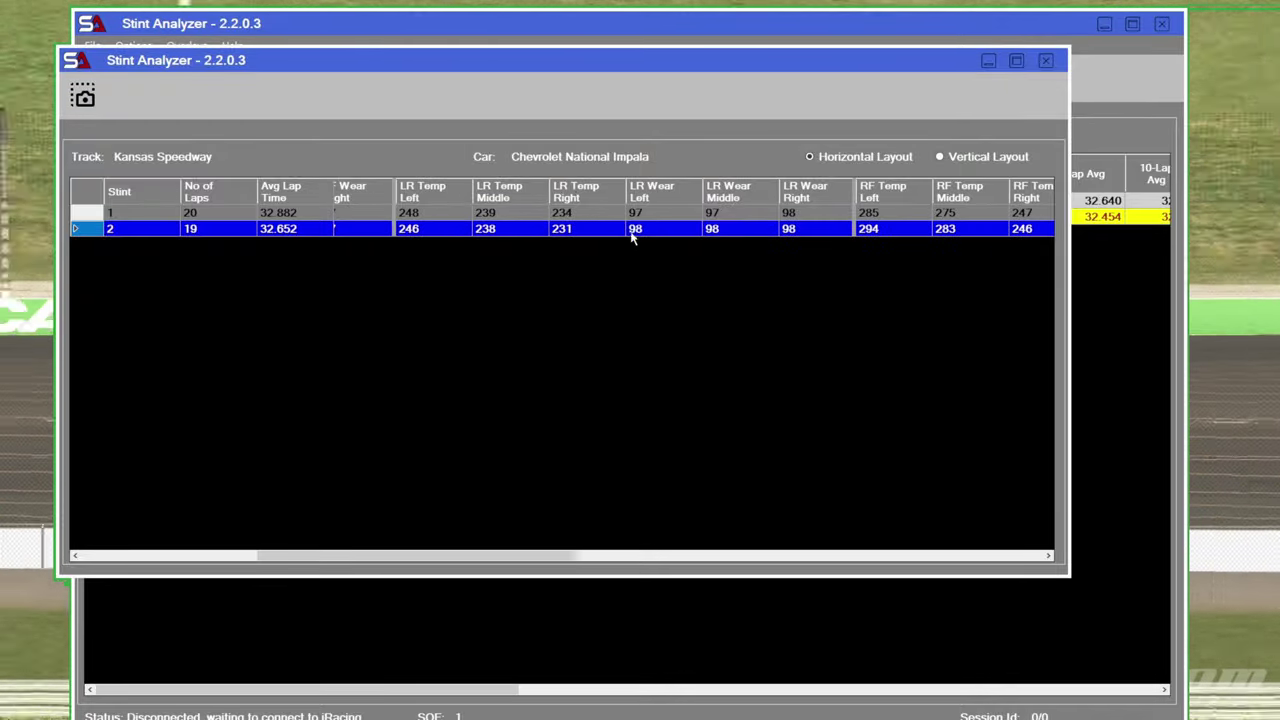
{"action": "scroll", "coordinate": [731, 500], "scroll_direction": "right", "scroll_amount": 3}
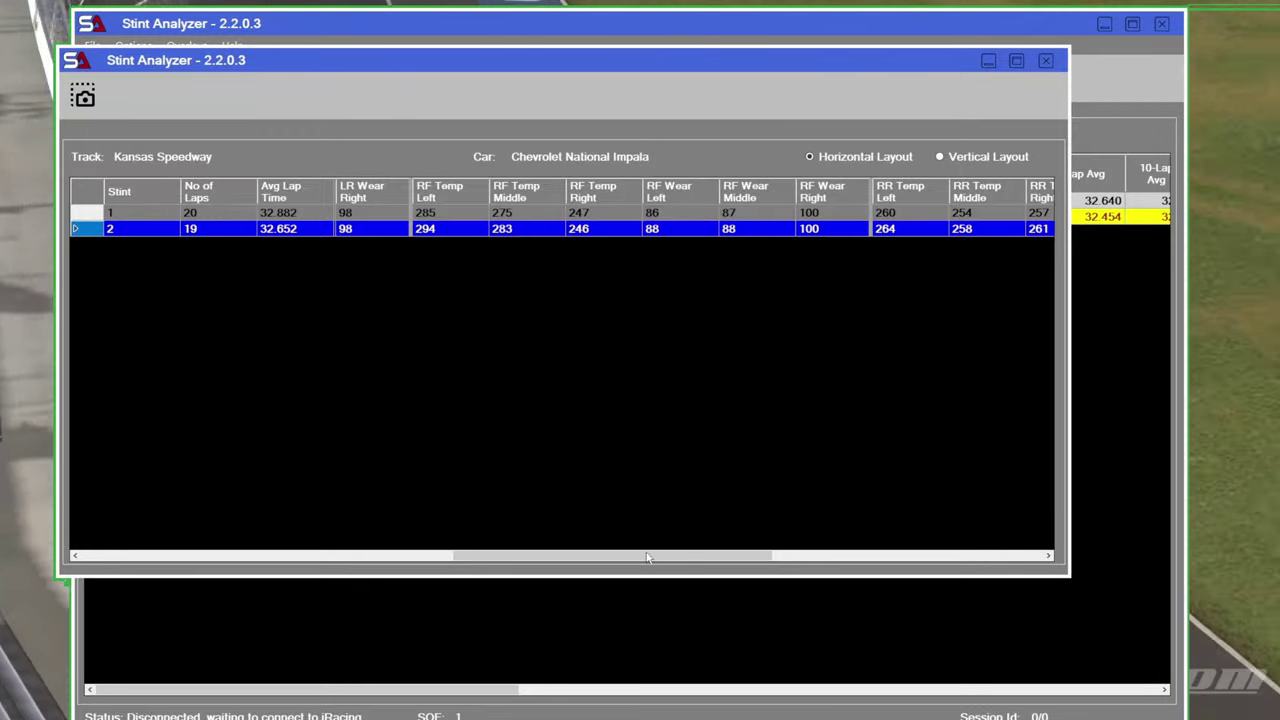
{"action": "left_click_drag", "start_coordinate": [647, 561], "coordinate": [824, 561]}
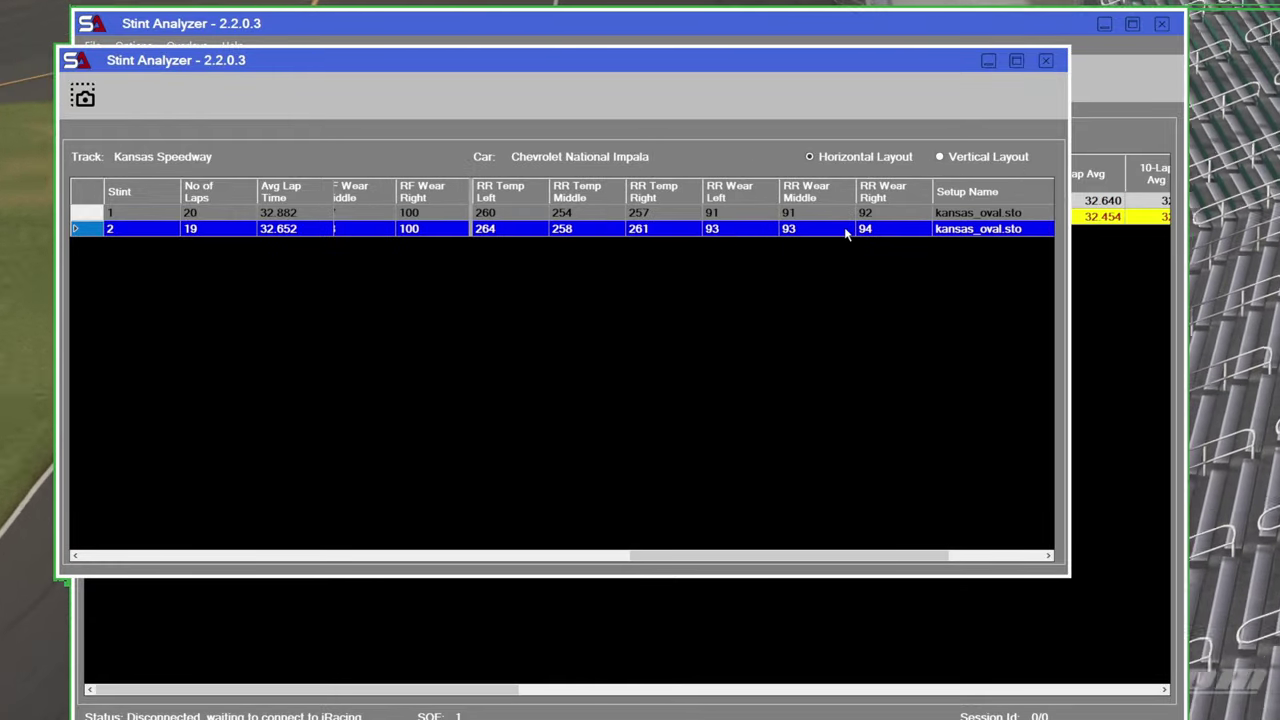
{"action": "key", "text": "Escape"}
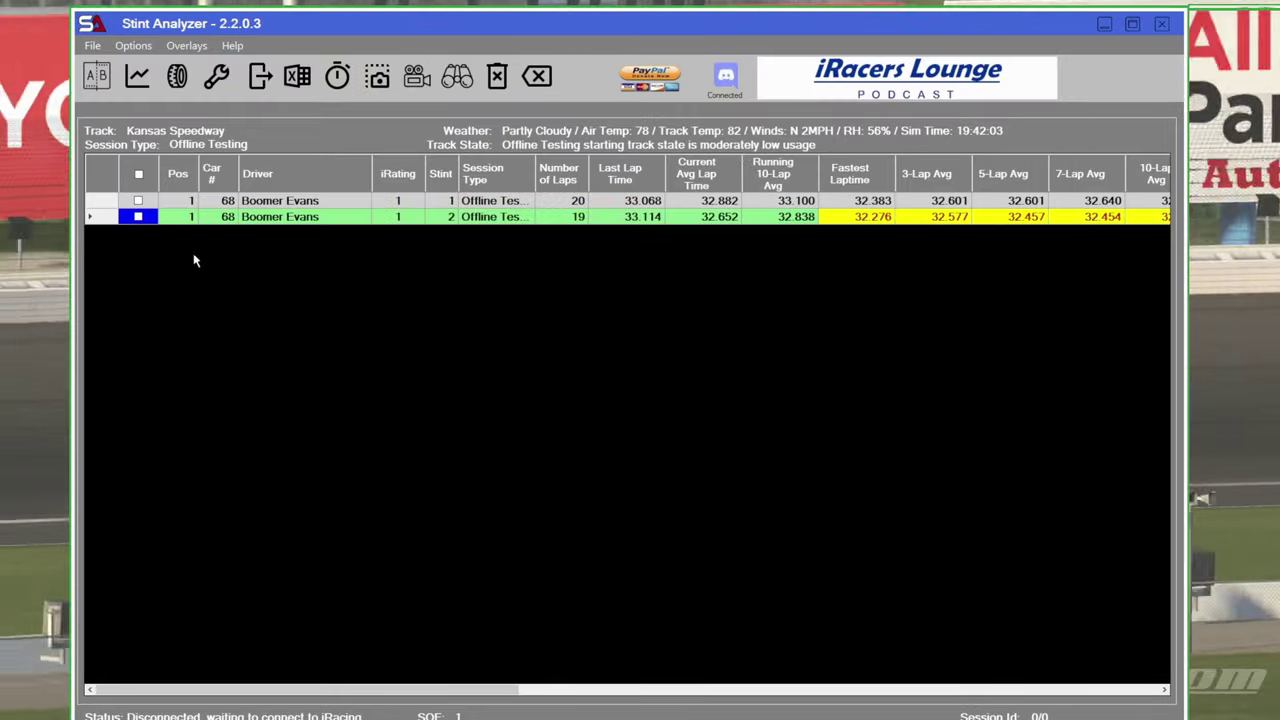
{"action": "left_click", "coordinate": [138, 216]}
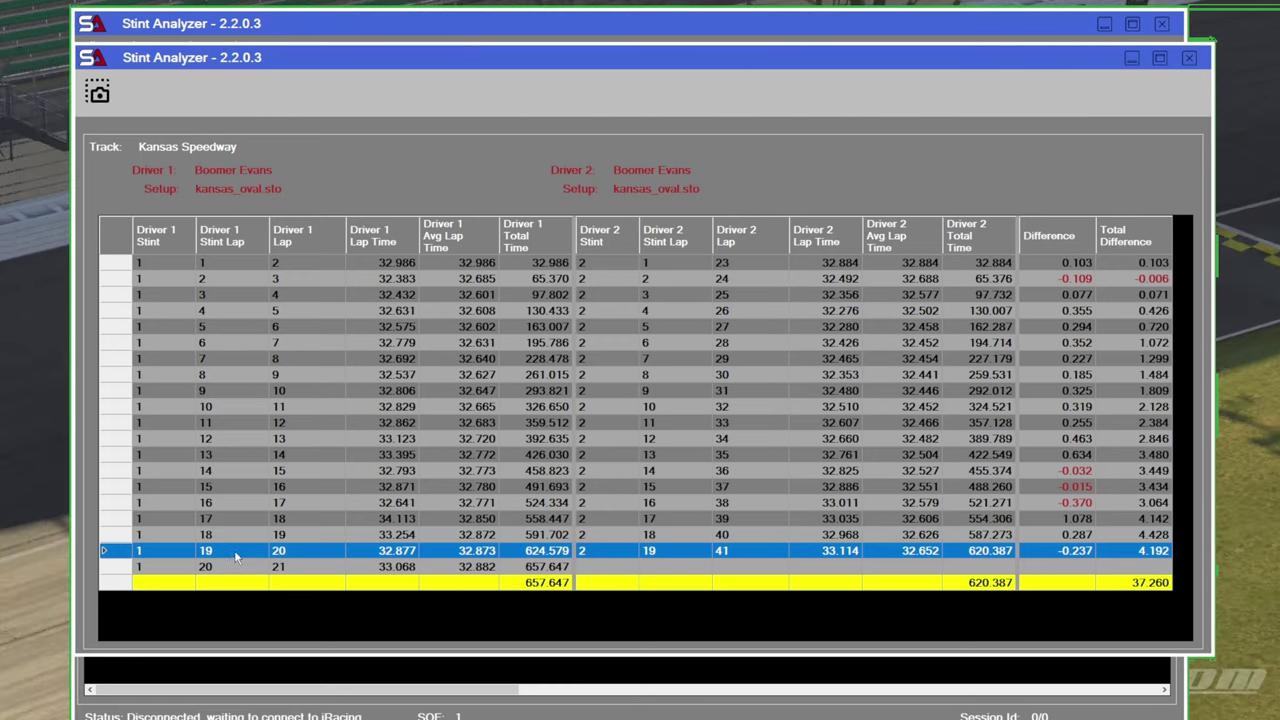
{"action": "left_click", "coordinate": [117, 567]}
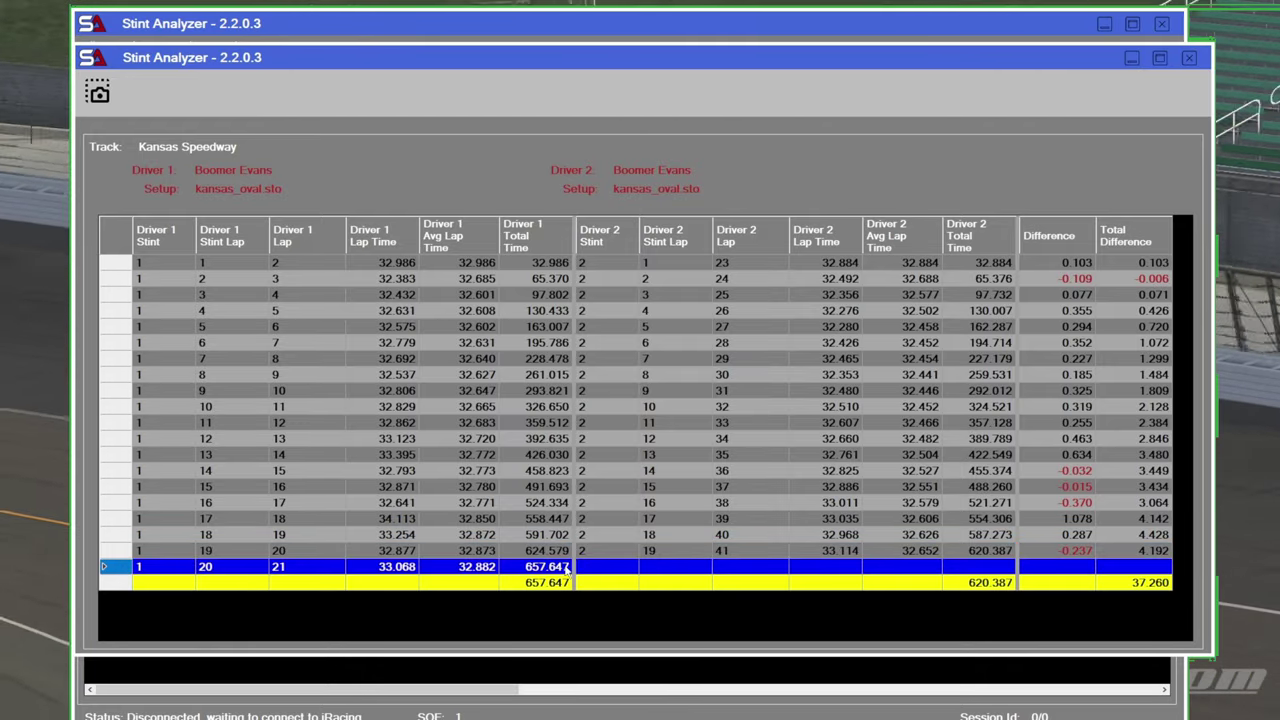
{"action": "left_click", "coordinate": [119, 551]}
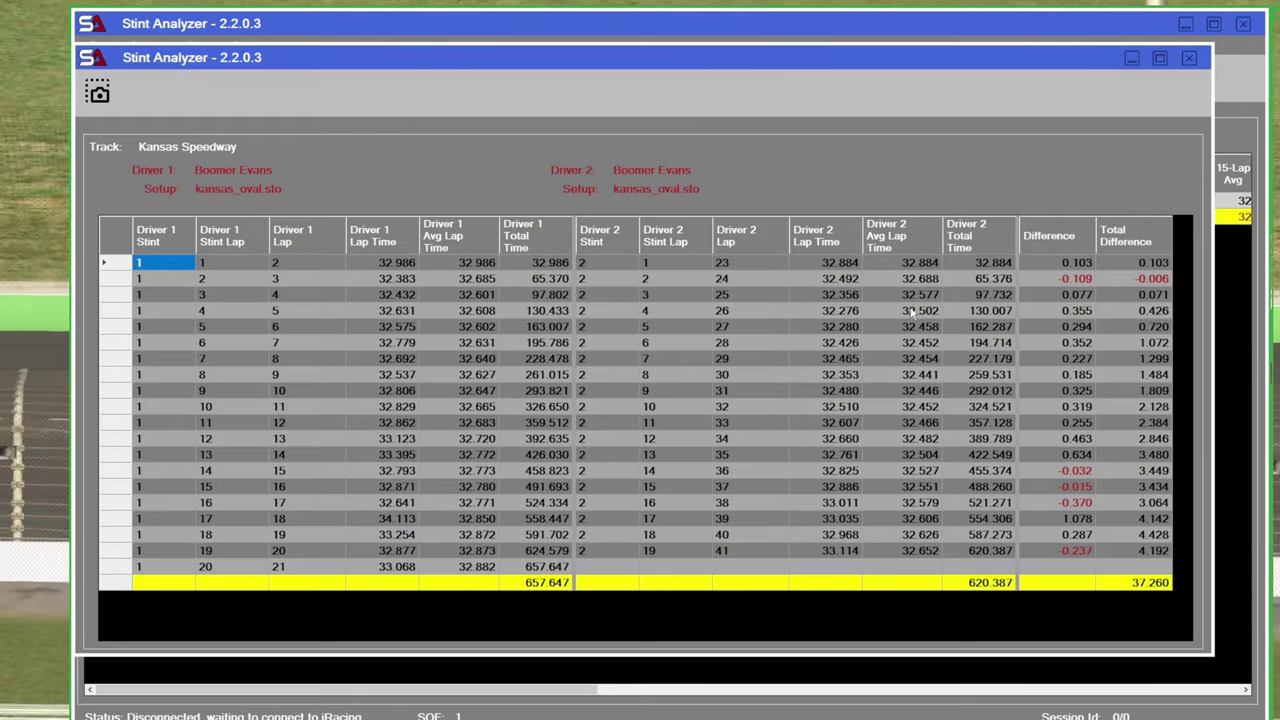
{"action": "left_click", "coordinate": [1190, 62]}
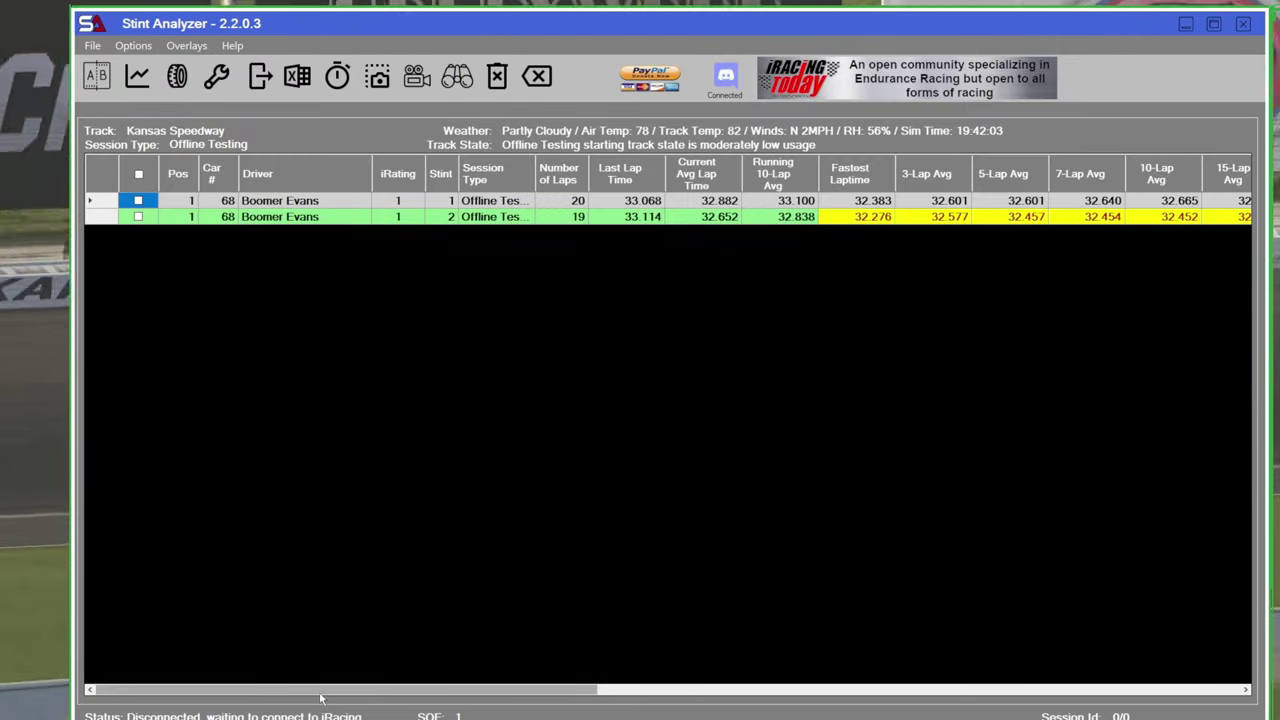
{"action": "mouse_move", "coordinate": [318, 692]}
{"action": "left_mouse_down"}
{"action": "mouse_move", "coordinate": [726, 697]}
{"action": "mouse_move", "coordinate": [309, 695]}
{"action": "left_mouse_up"}
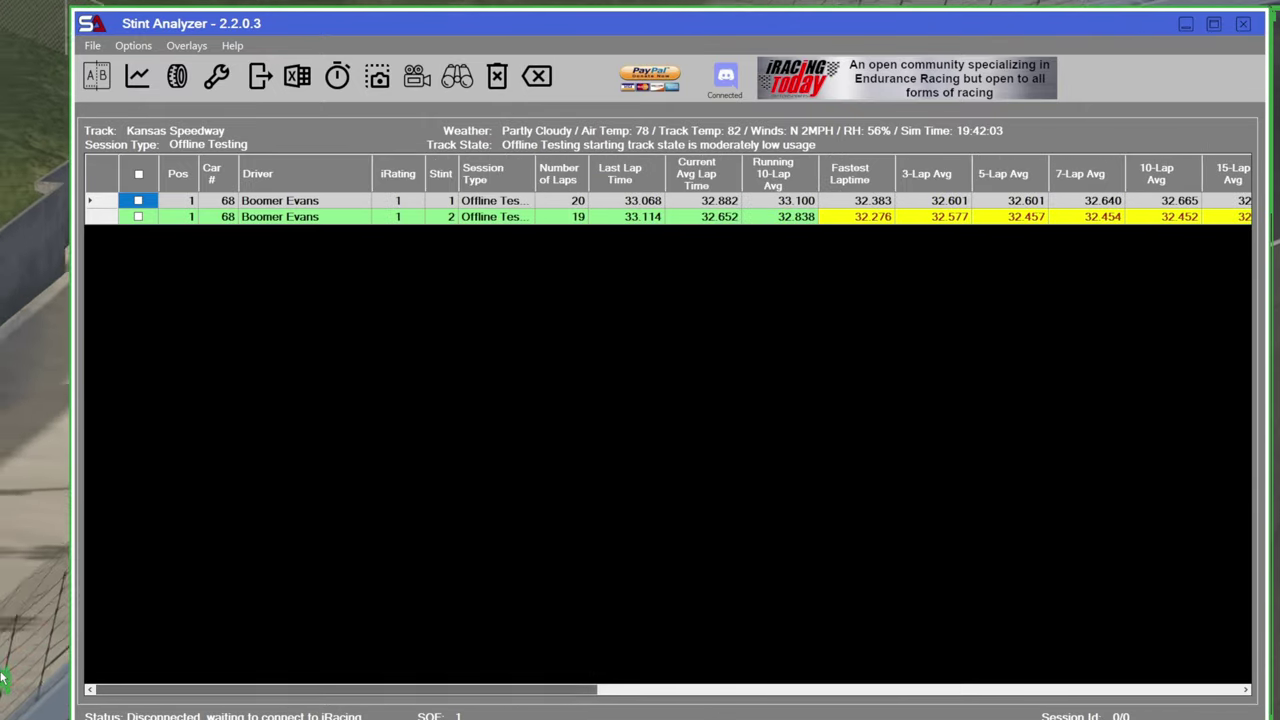